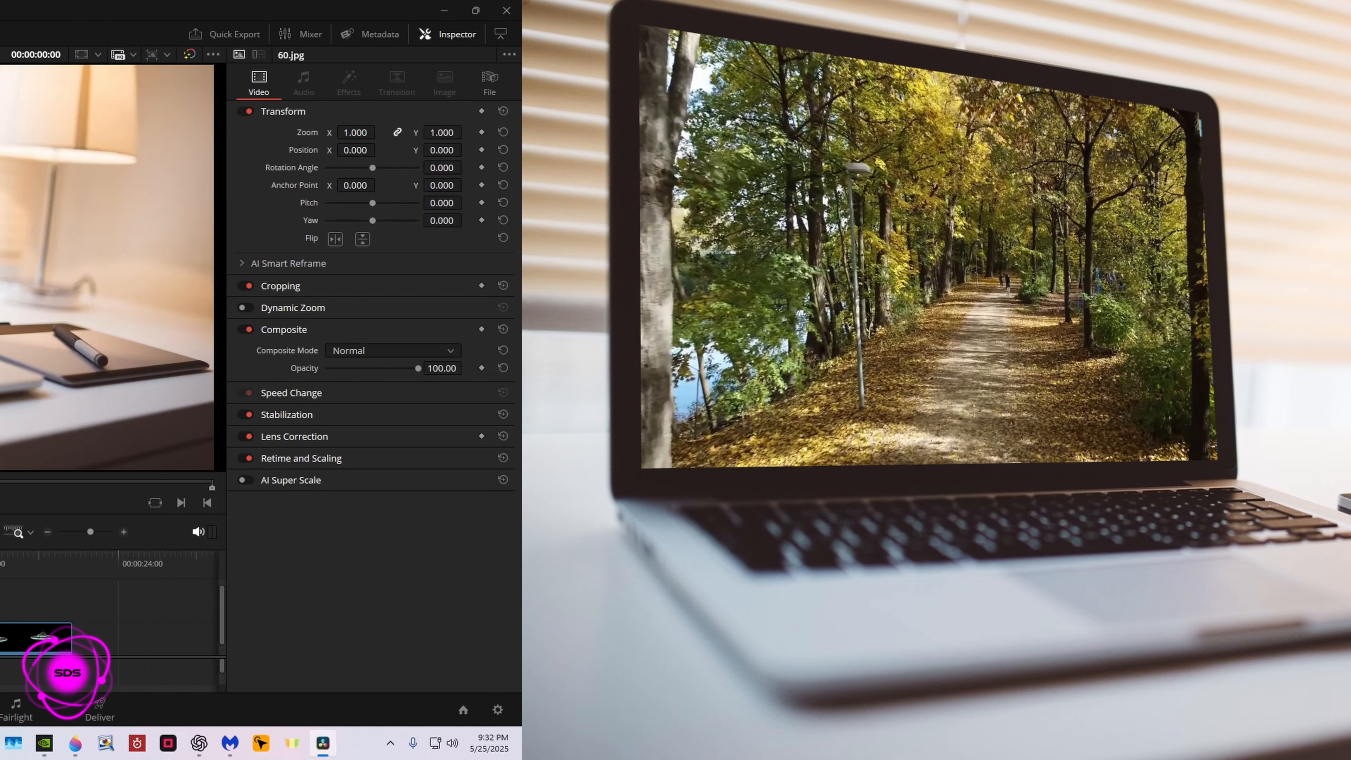
Shift the UFO 01.mov clip along Video 1 and preview it and the laptop image on the timeline
drag(299, 633, 335, 634)
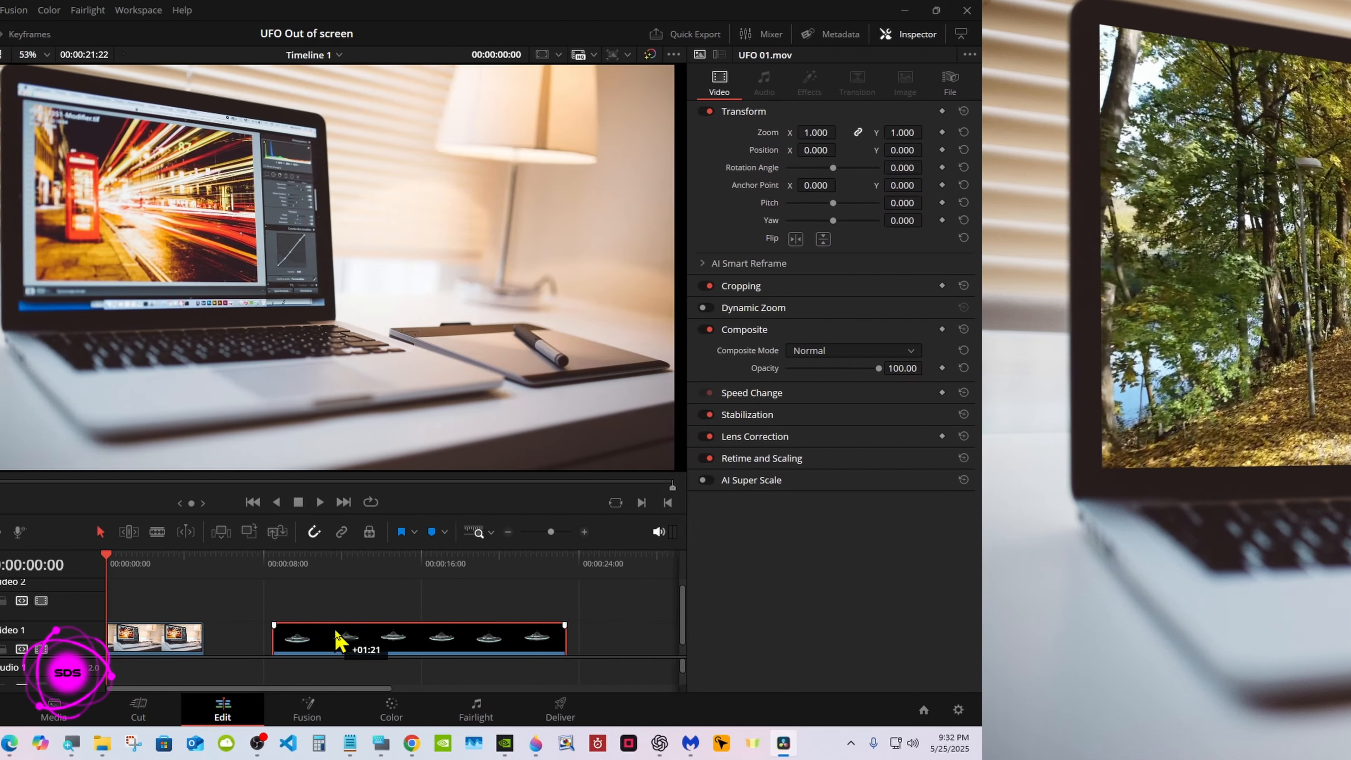
drag(478, 567, 723, 563)
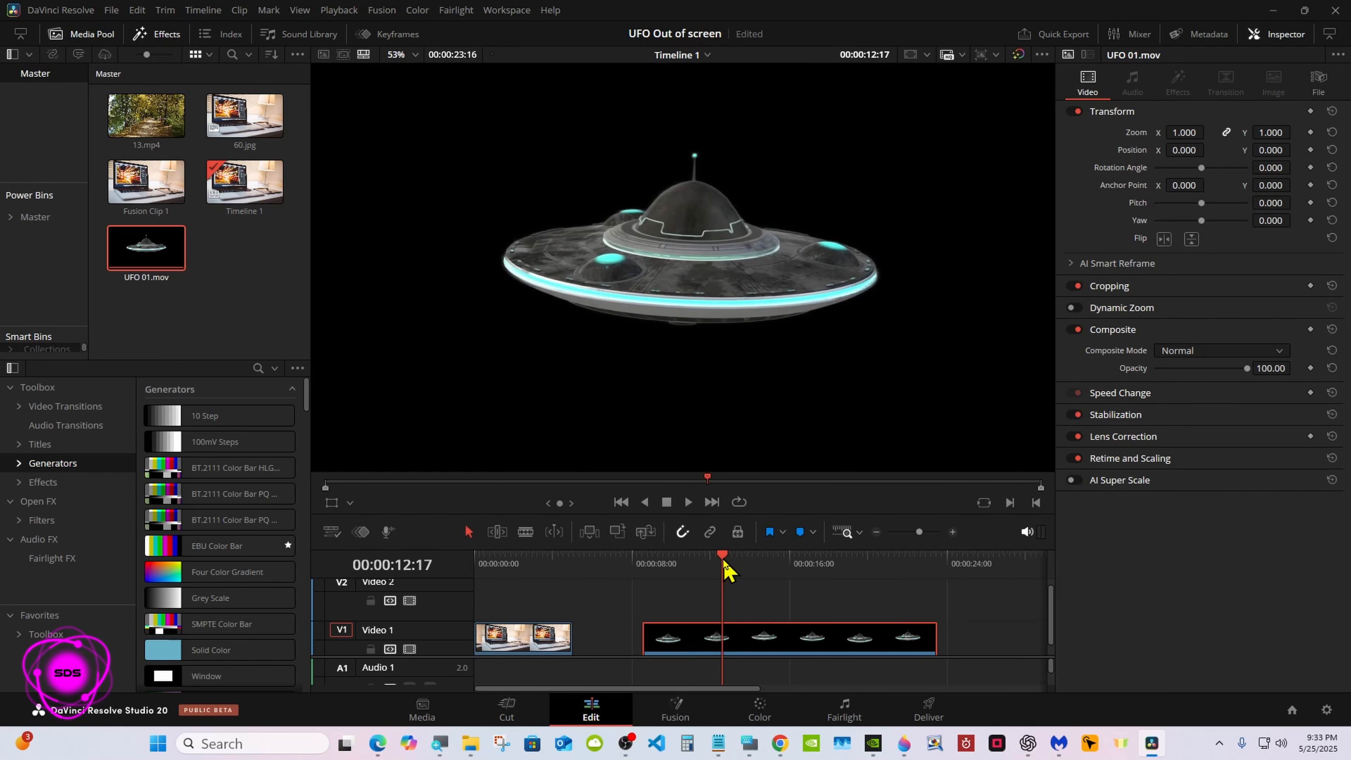
drag(679, 565, 525, 570)
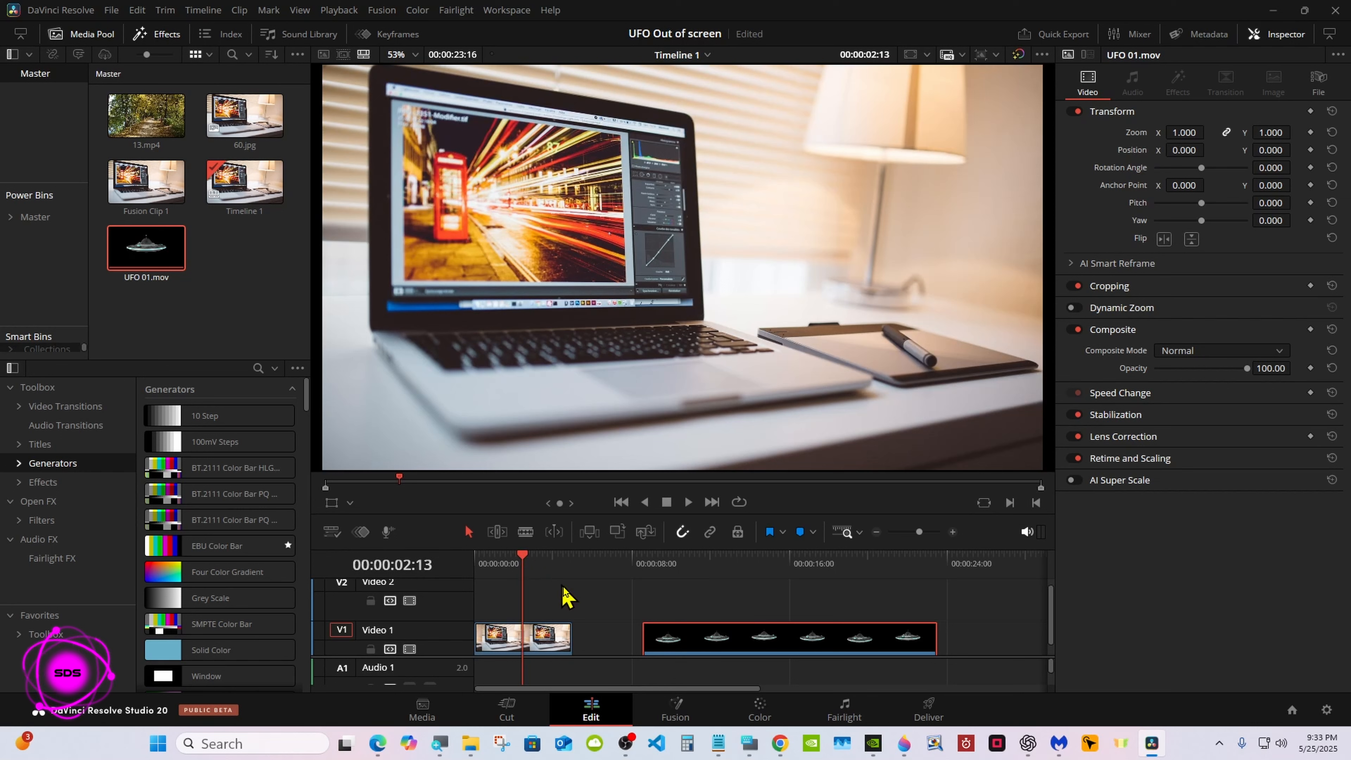
Stack UFO 01.mov on Video 2 from the timeline start and extend the 60.jpg clip below it to the same length
drag(665, 638, 653, 601)
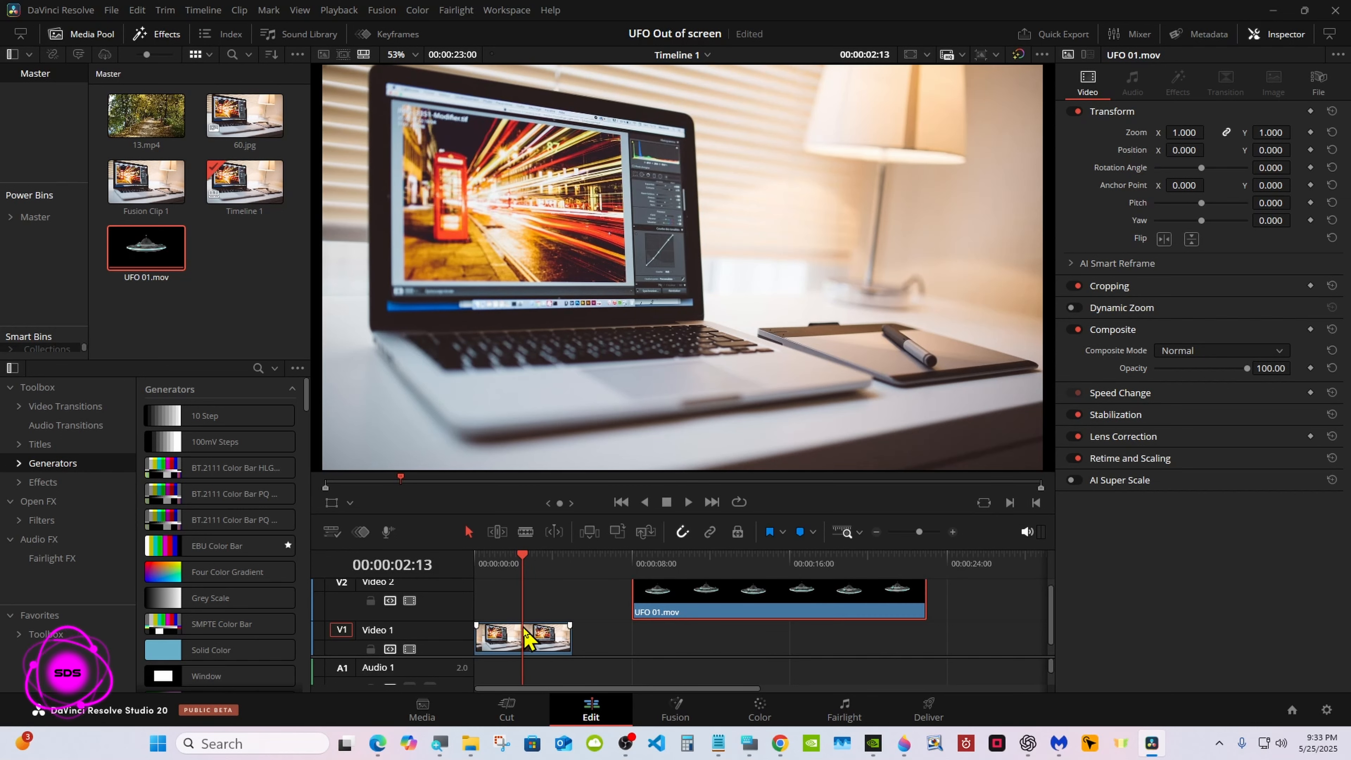
key(ctrl+s)
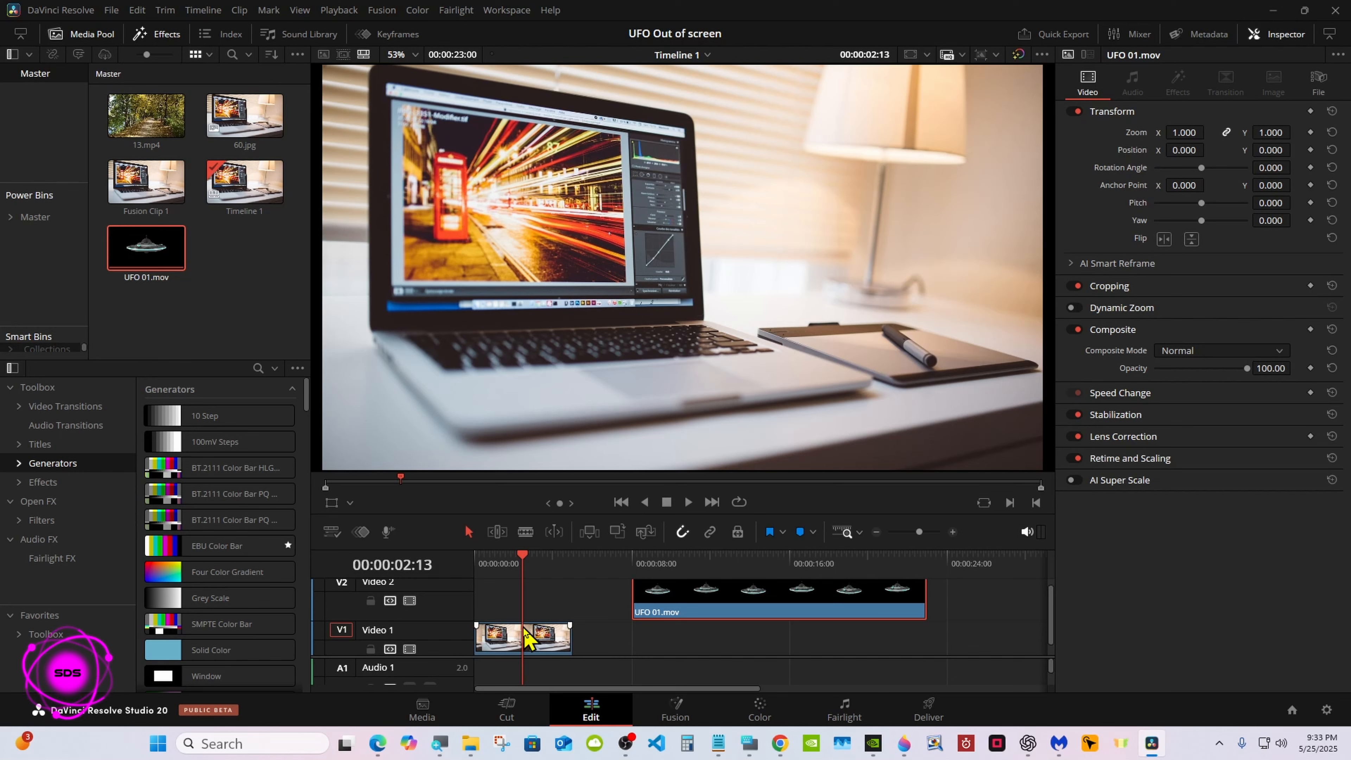
drag(686, 604, 529, 604)
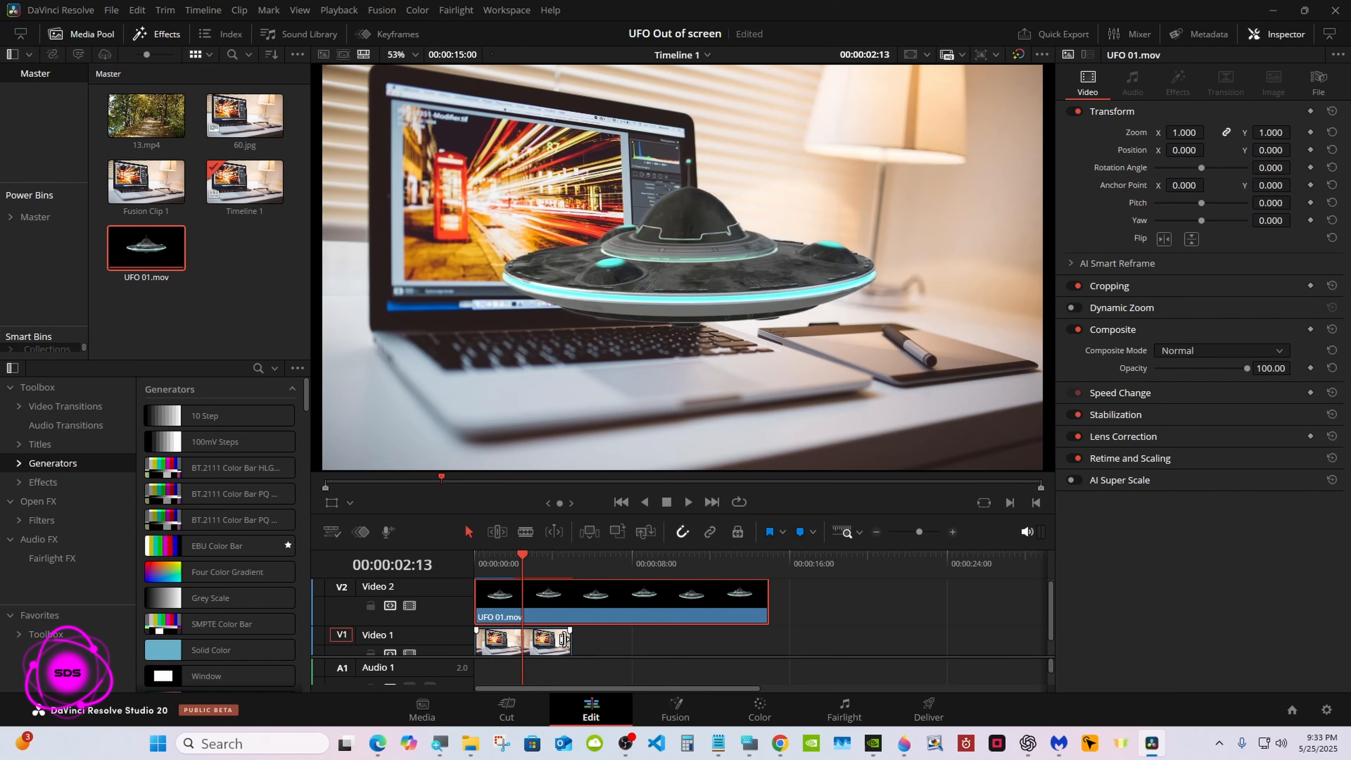
drag(570, 638, 767, 639)
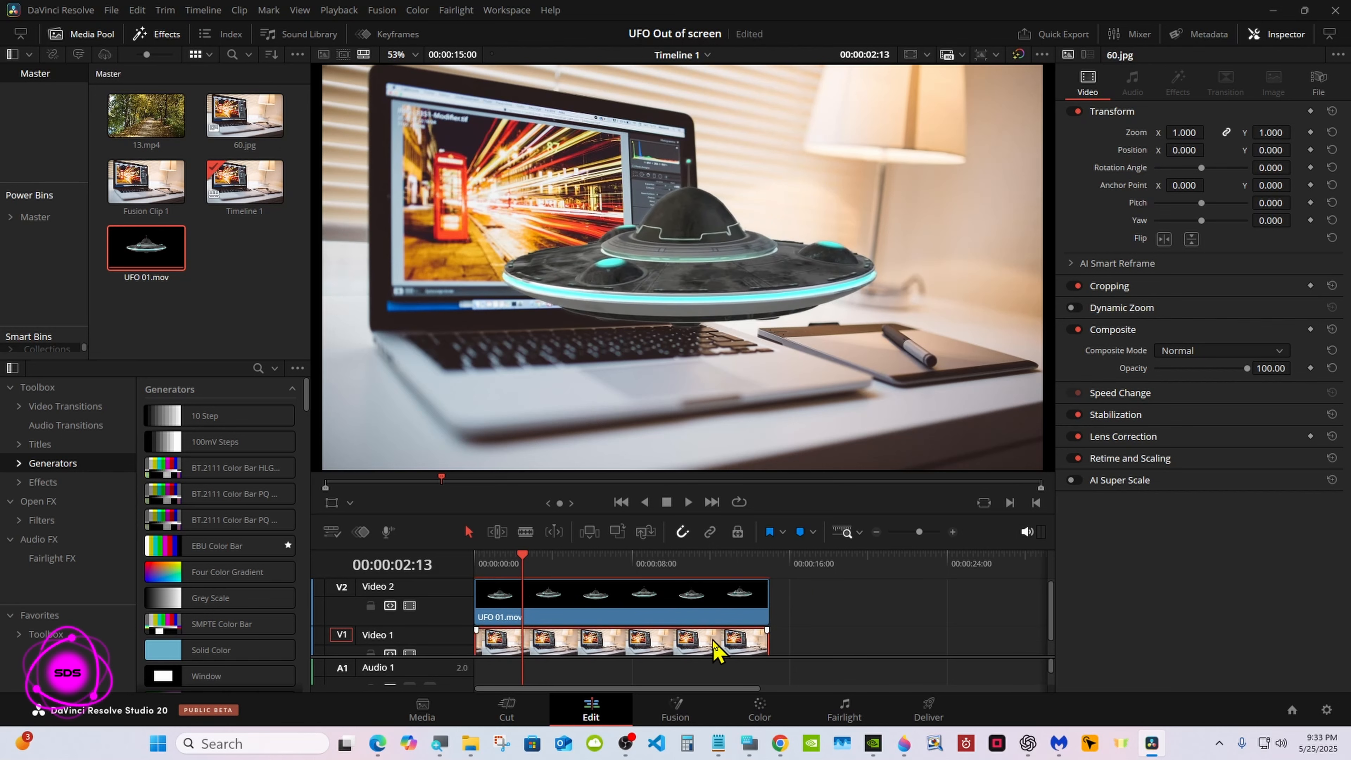
Delete the UFO clip from Video 2 and turn the extended 60.jpg clip into a new Fusion clip
right_click(675, 612)
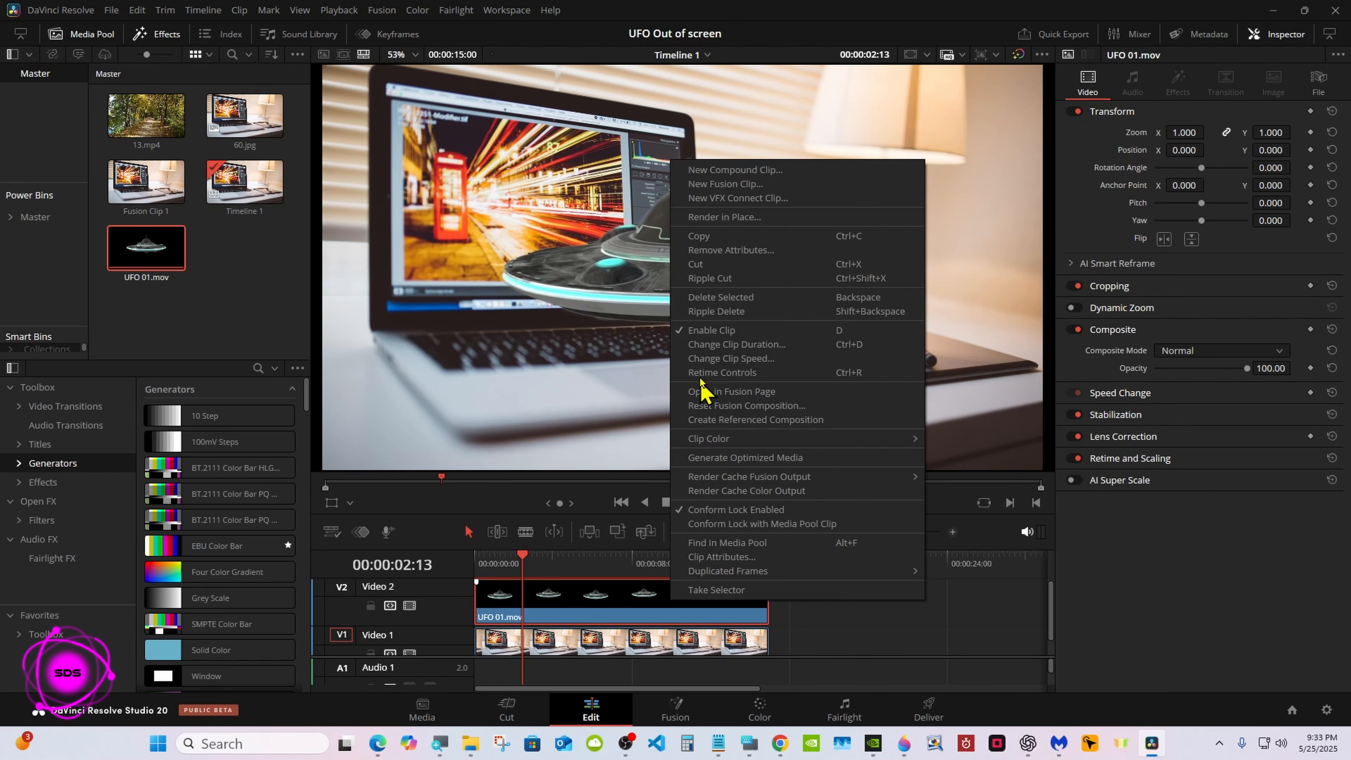
click(713, 298)
right_click(643, 645)
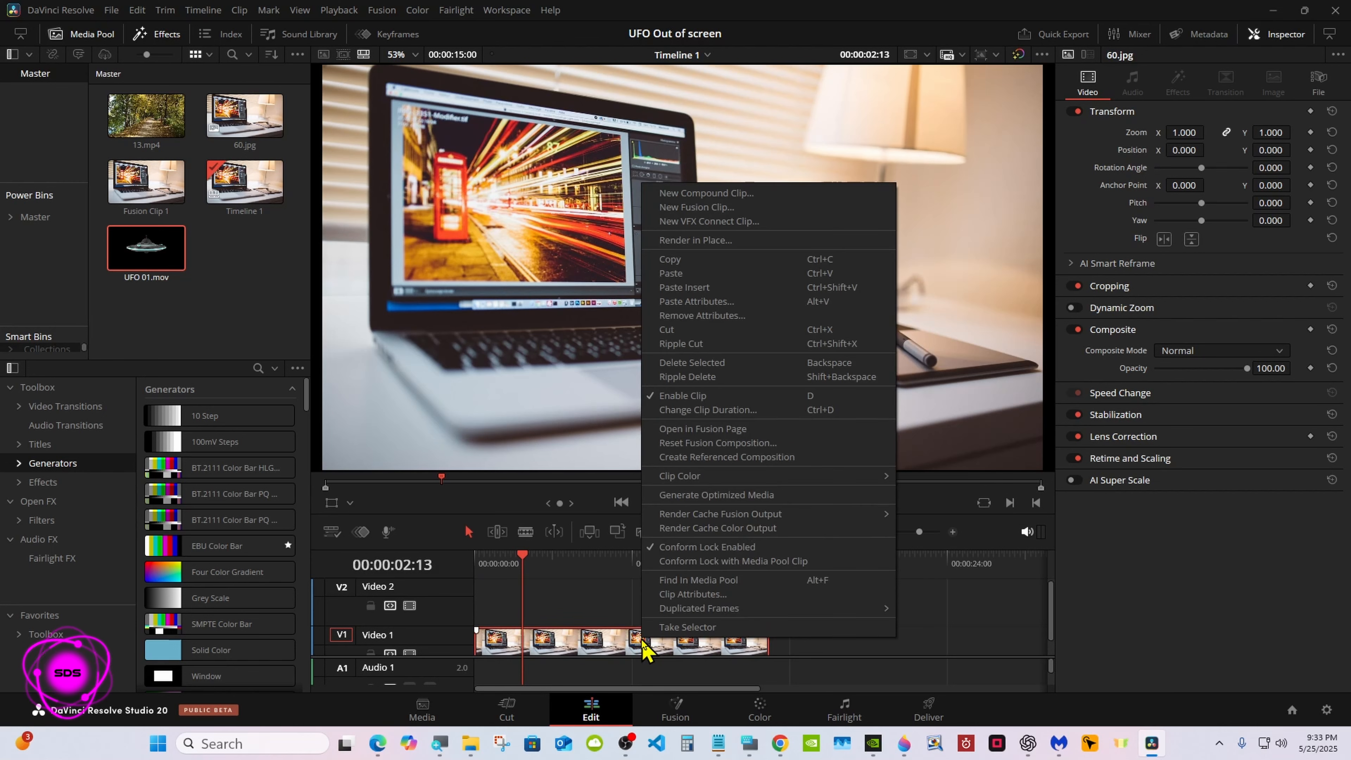
click(719, 209)
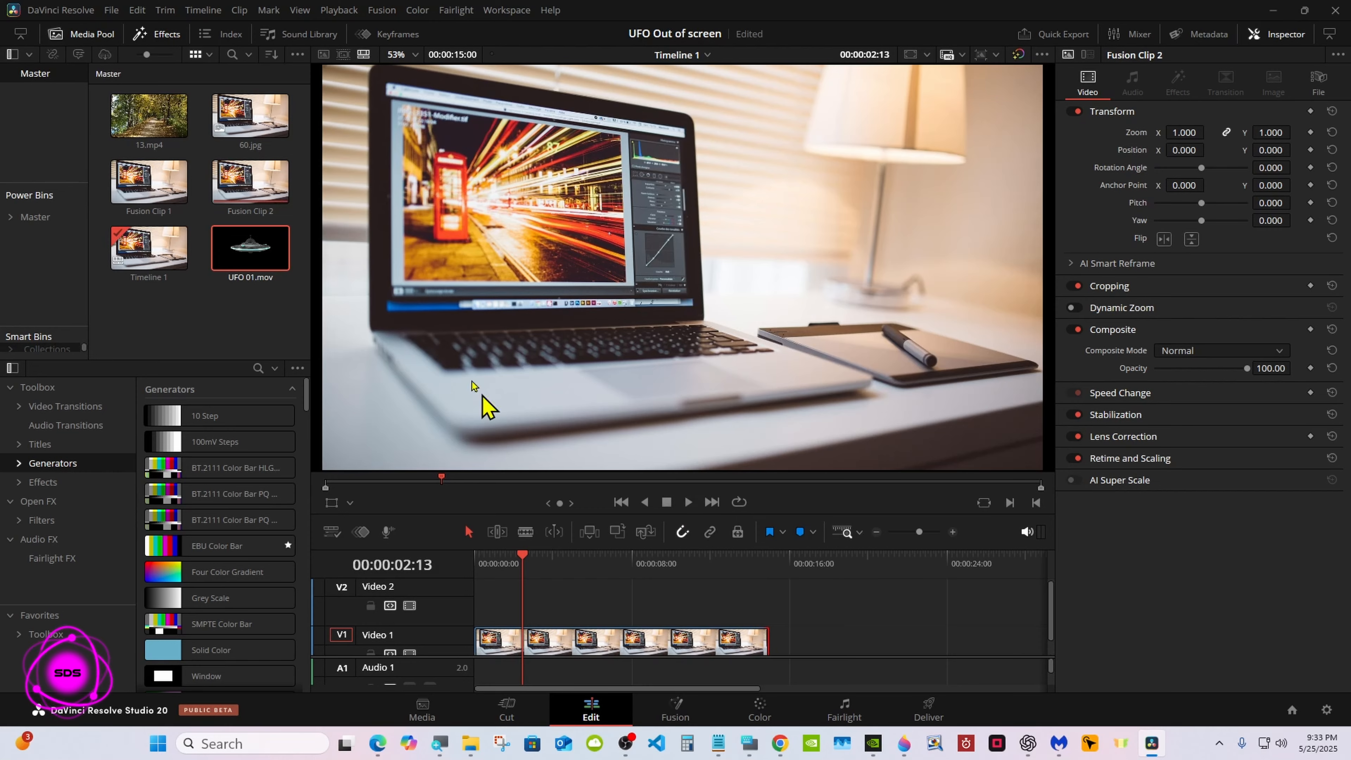
Open the new Fusion clip on the Fusion page and place the On-Screen Keyboard clear of the nodes
click(151, 113)
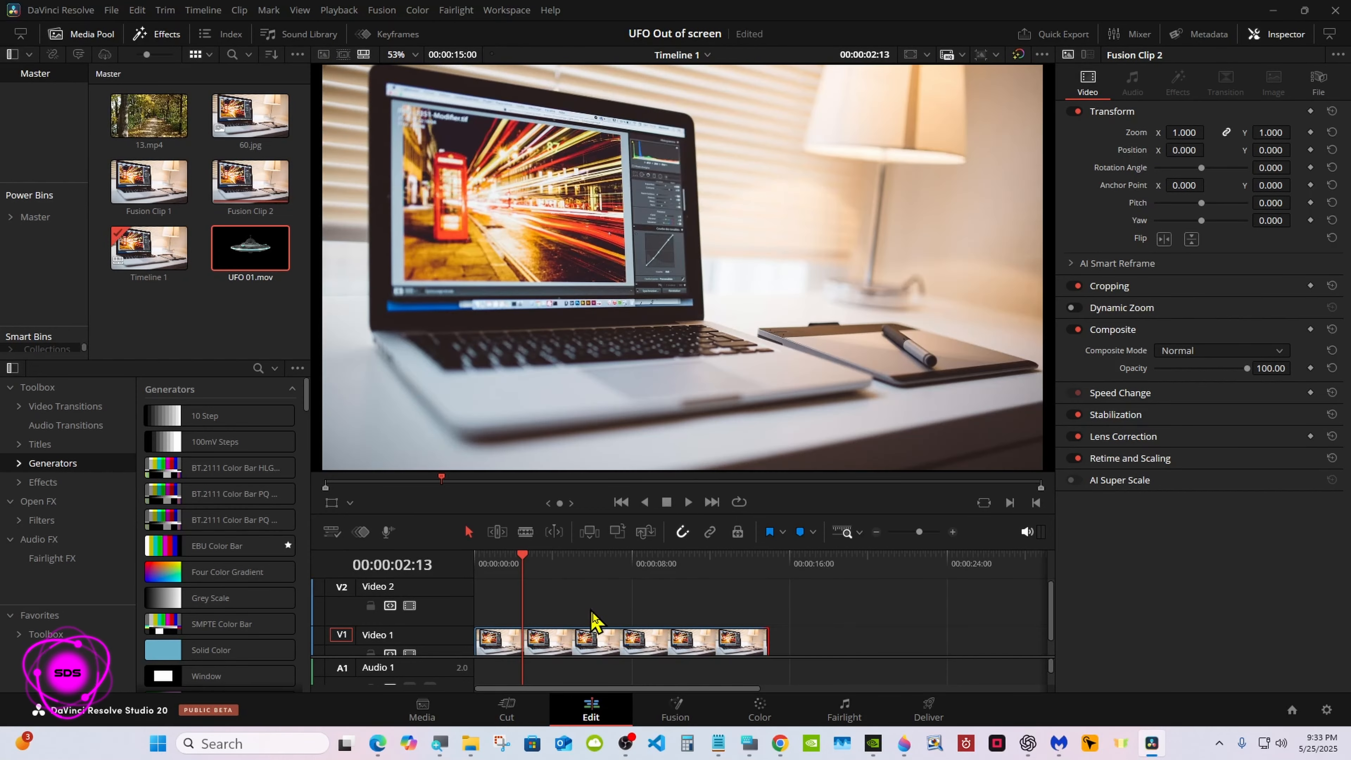
click(677, 704)
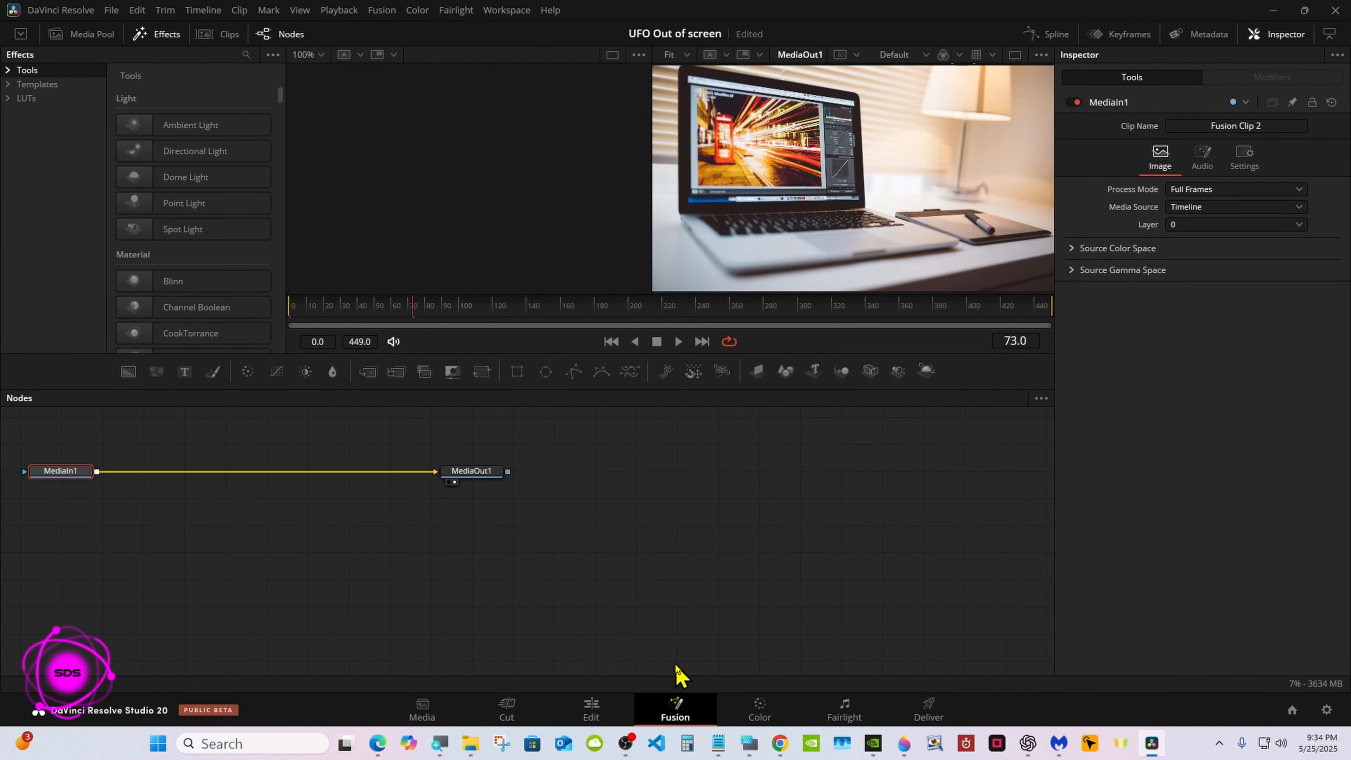
click(749, 743)
drag(1076, 416, 971, 503)
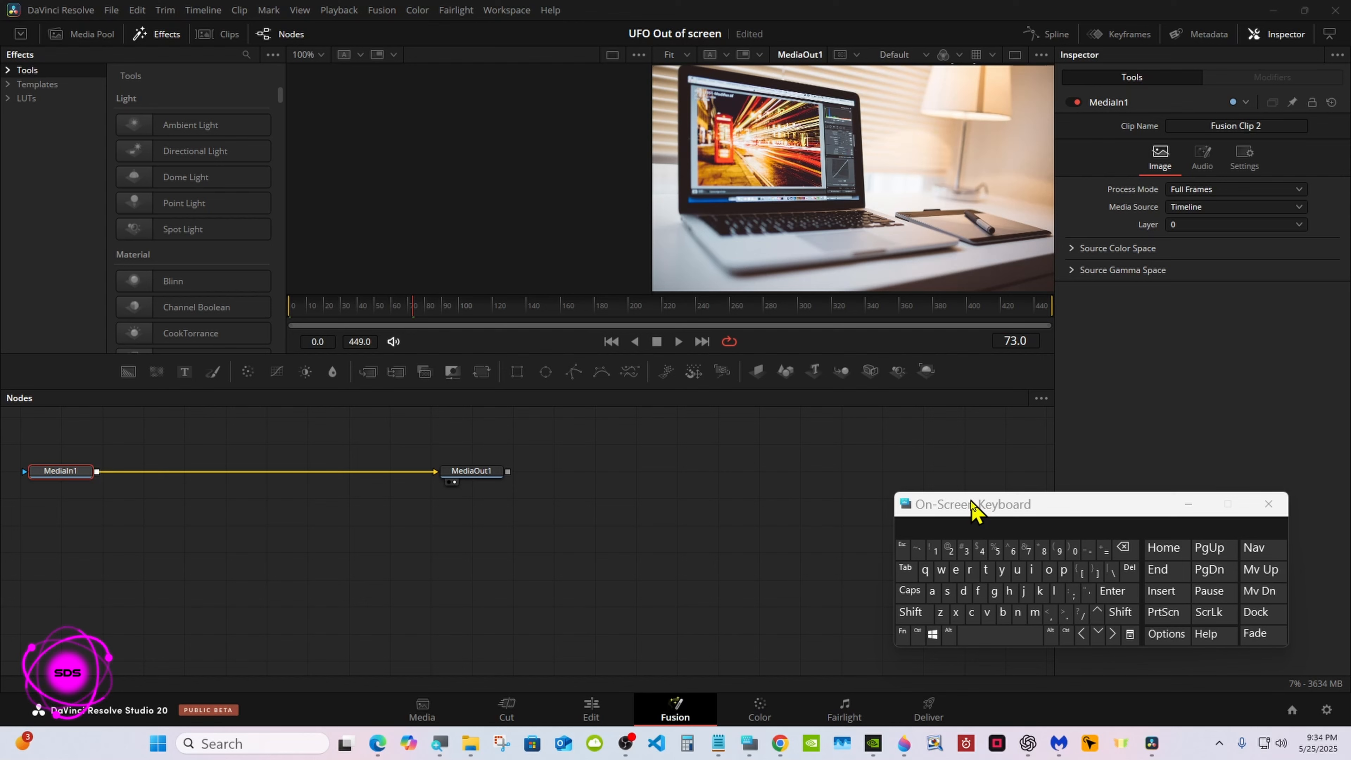
drag(971, 503, 1001, 518)
Space the MediaIn1 and MediaOut1 nodes apart in a level row and switch to a single viewer
drag(479, 477, 766, 503)
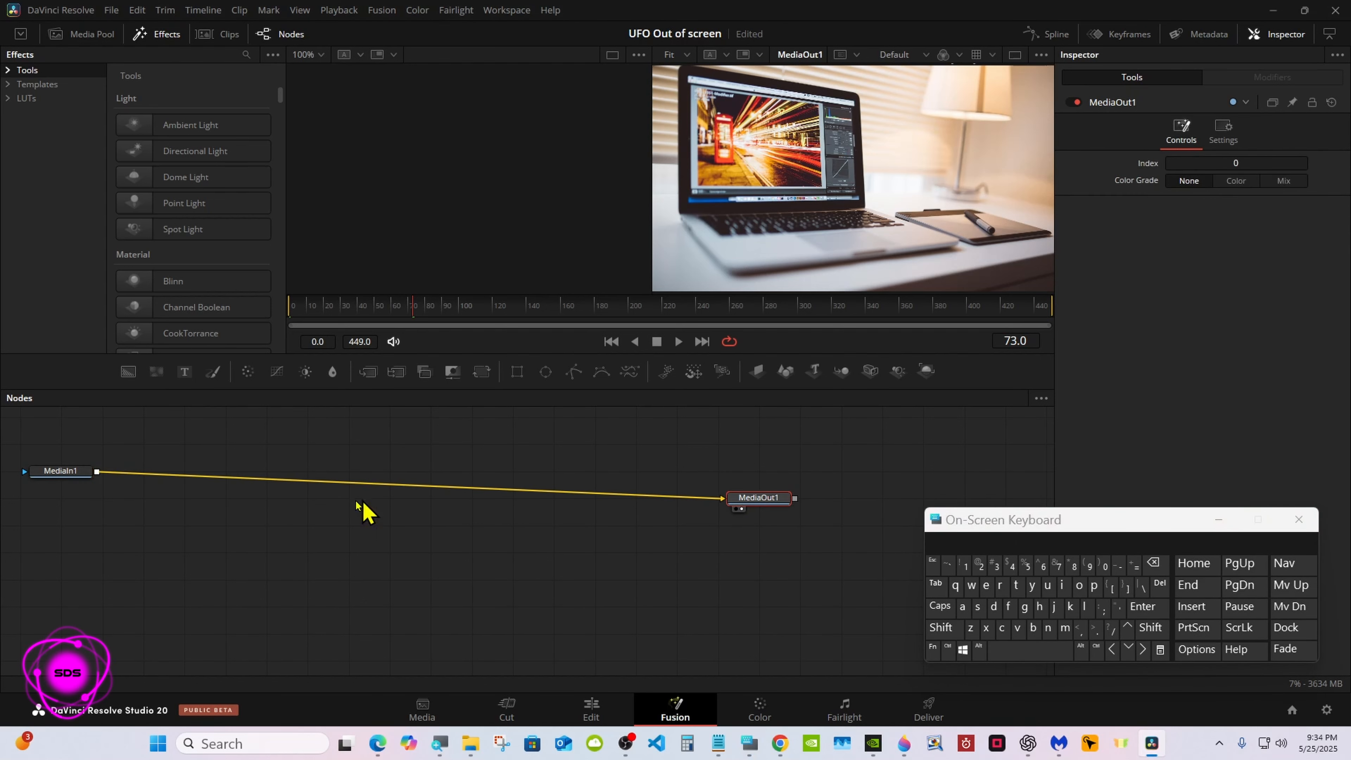
drag(55, 471, 384, 525)
drag(759, 499, 761, 525)
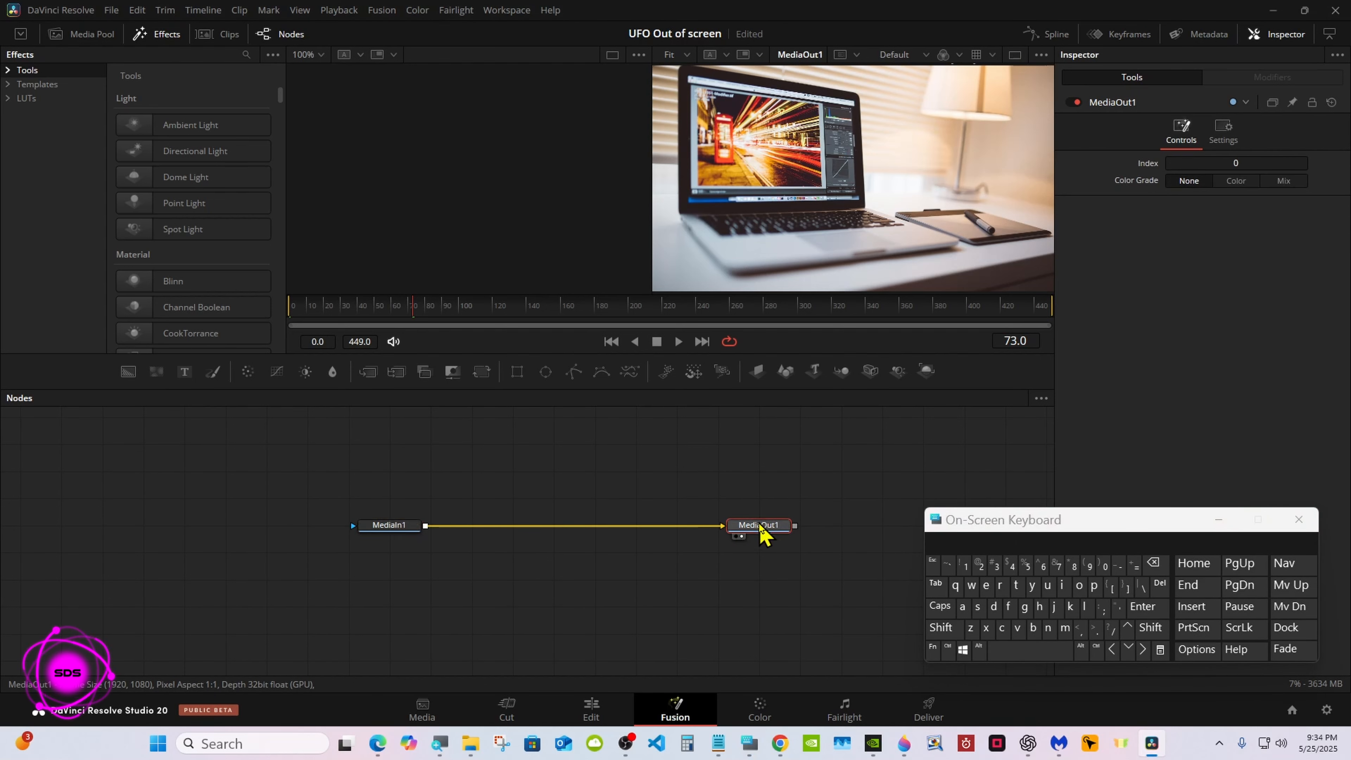
click(375, 527)
click(1015, 54)
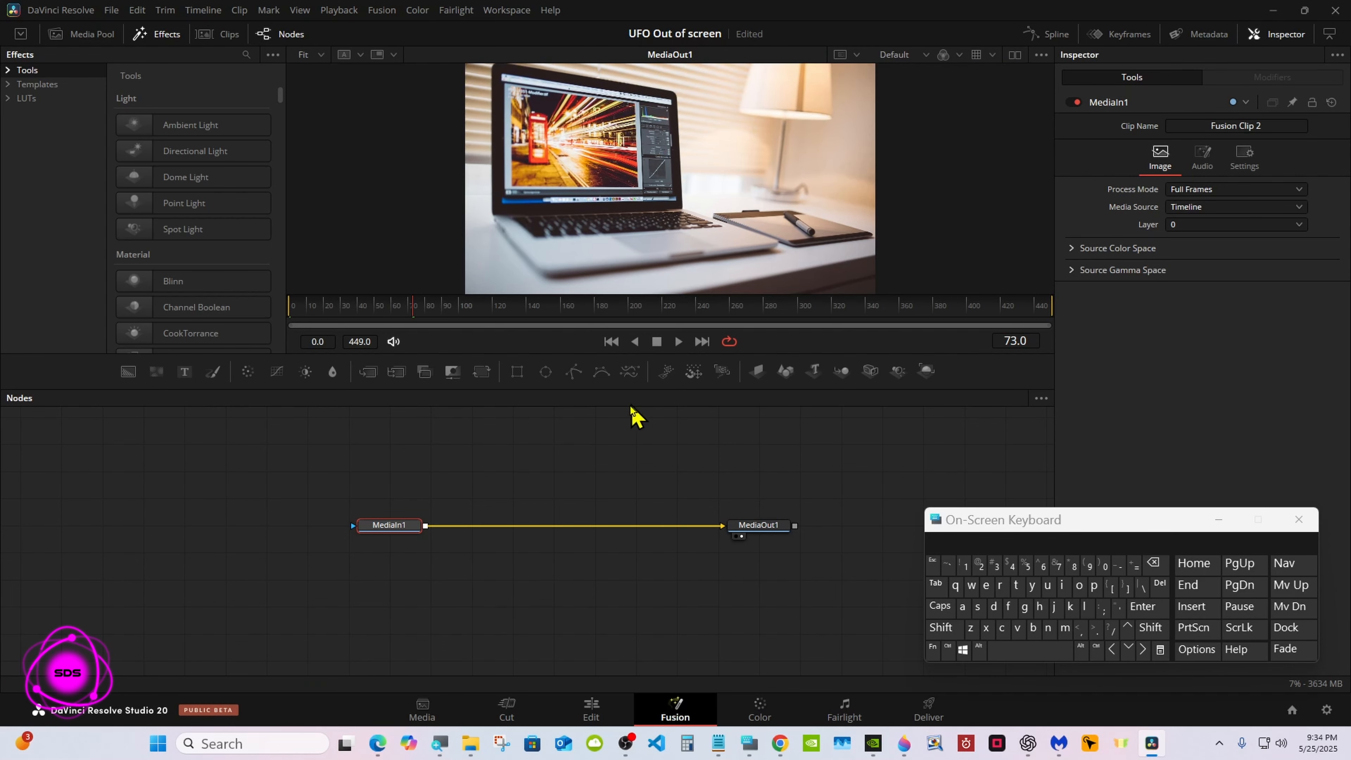
Merge the 13.mp4 forest clip over MediaIn1 from the Media Pool
click(101, 37)
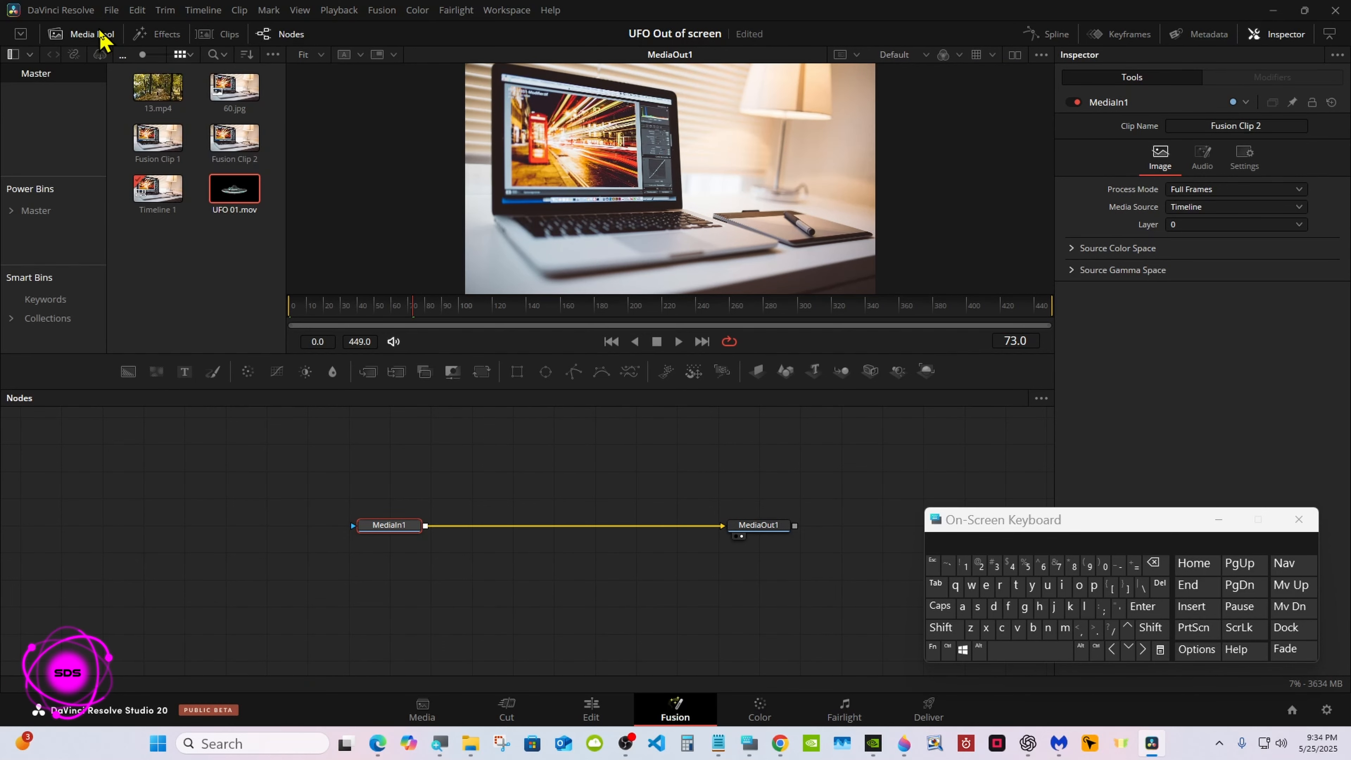
drag(157, 88, 425, 525)
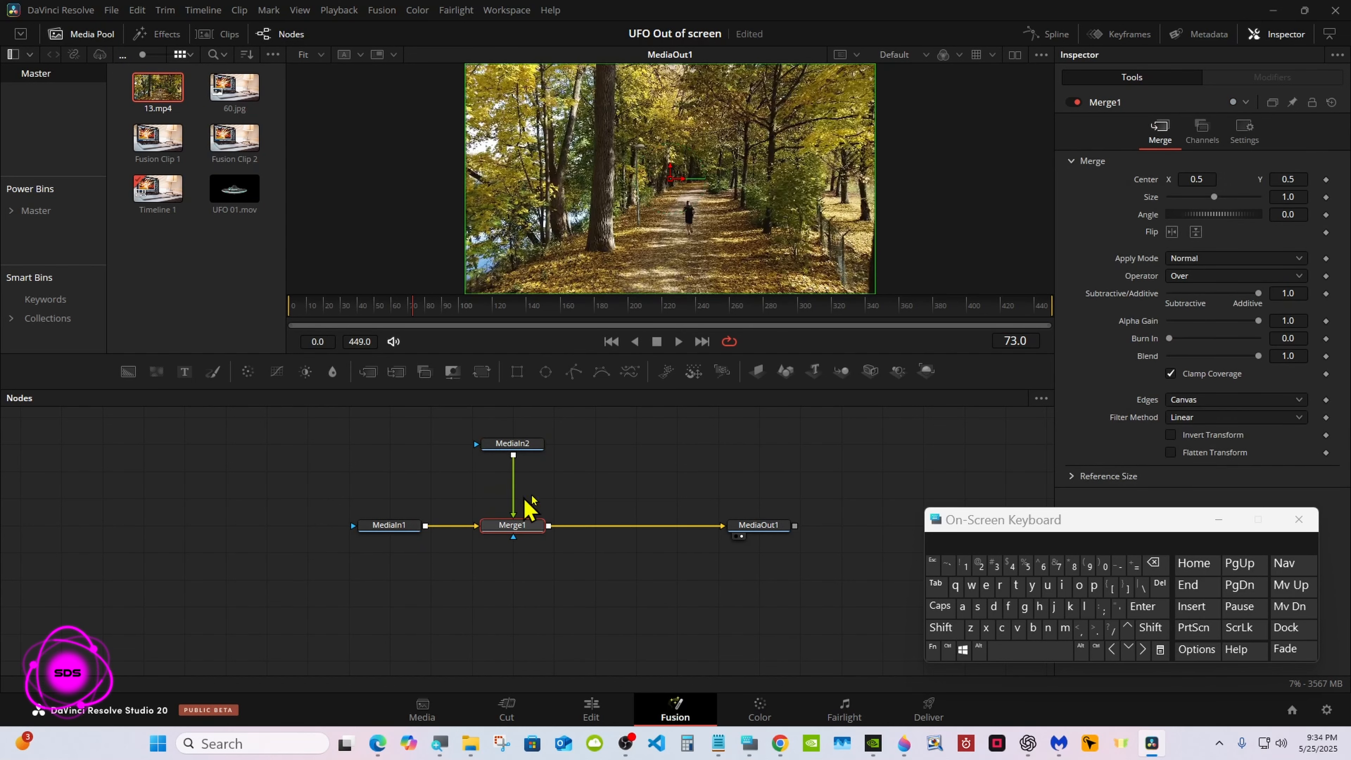
Insert a Corner Positioner between the MediaIn2 node and Merge1
click(524, 448)
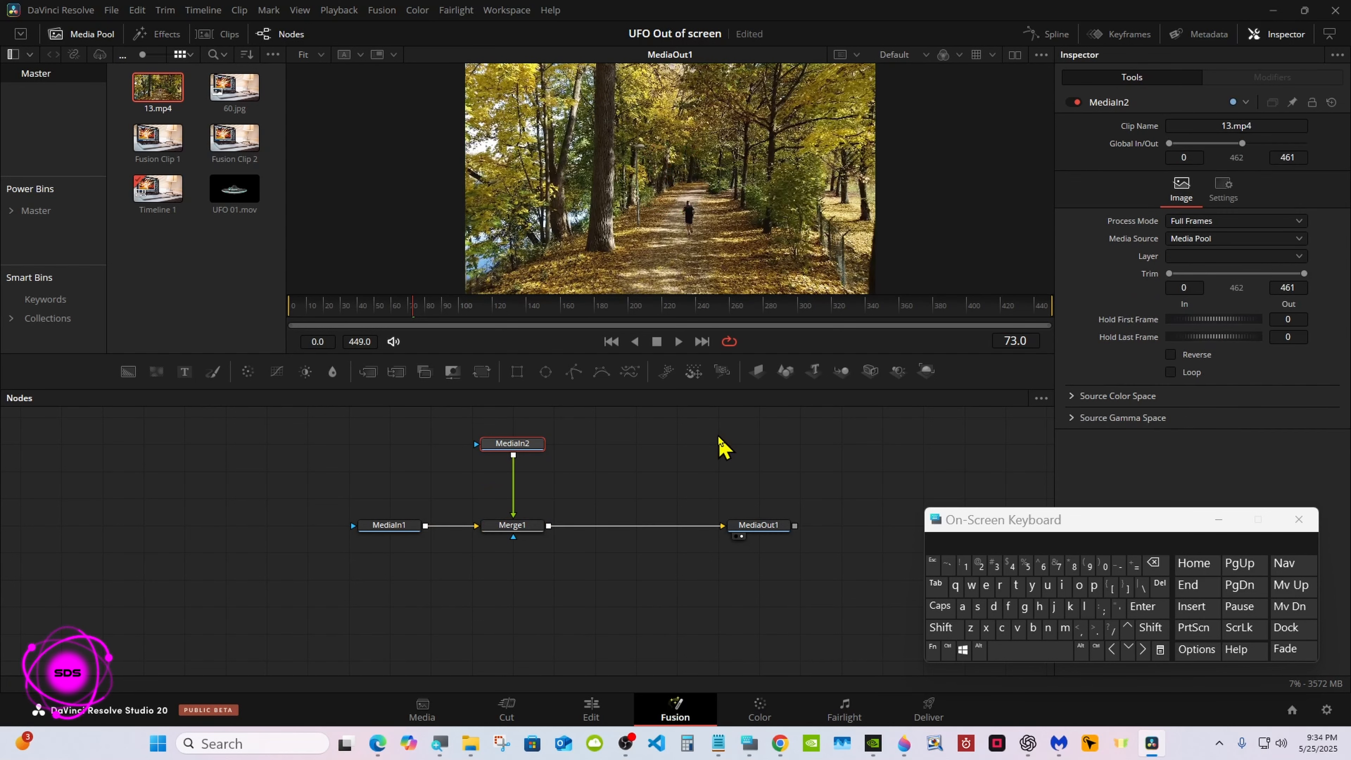
click(944, 630)
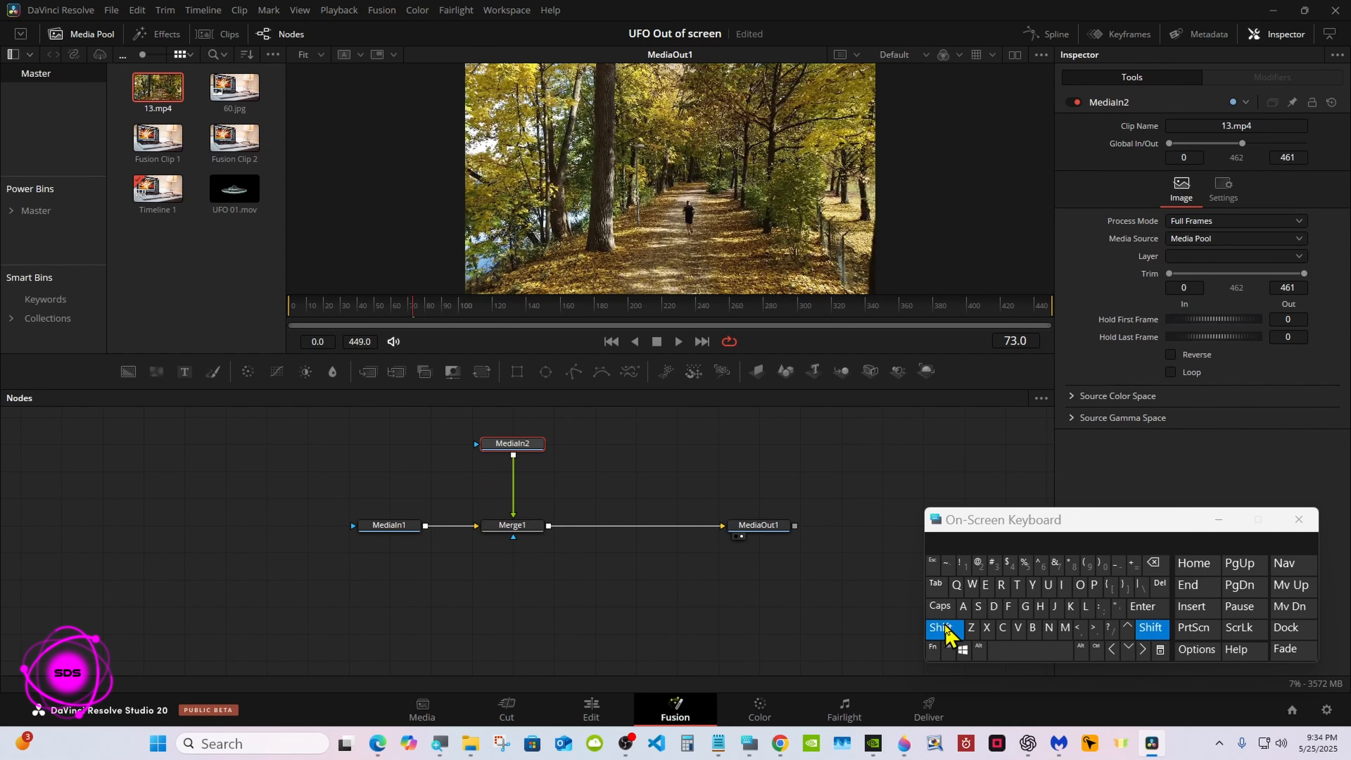
click(1016, 652)
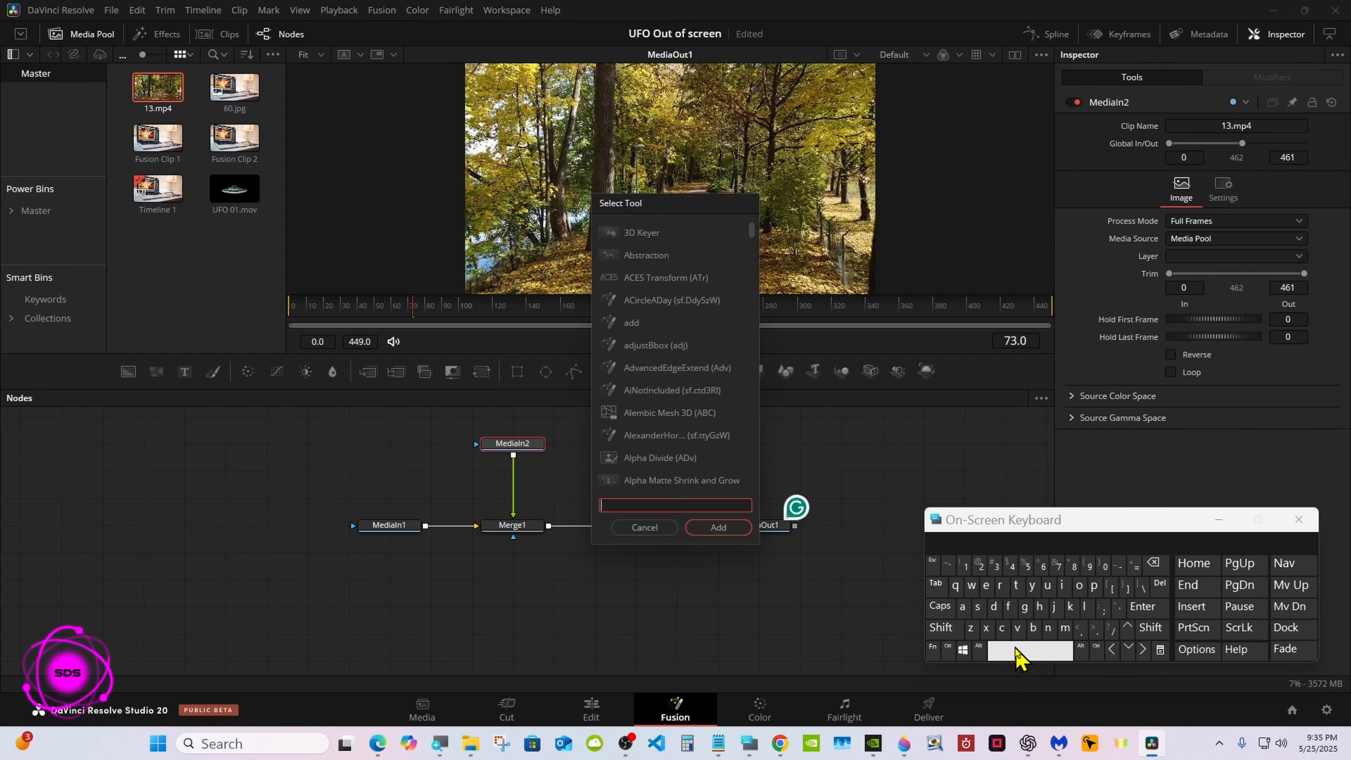
click(1001, 628)
click(1078, 585)
click(1000, 585)
click(1047, 628)
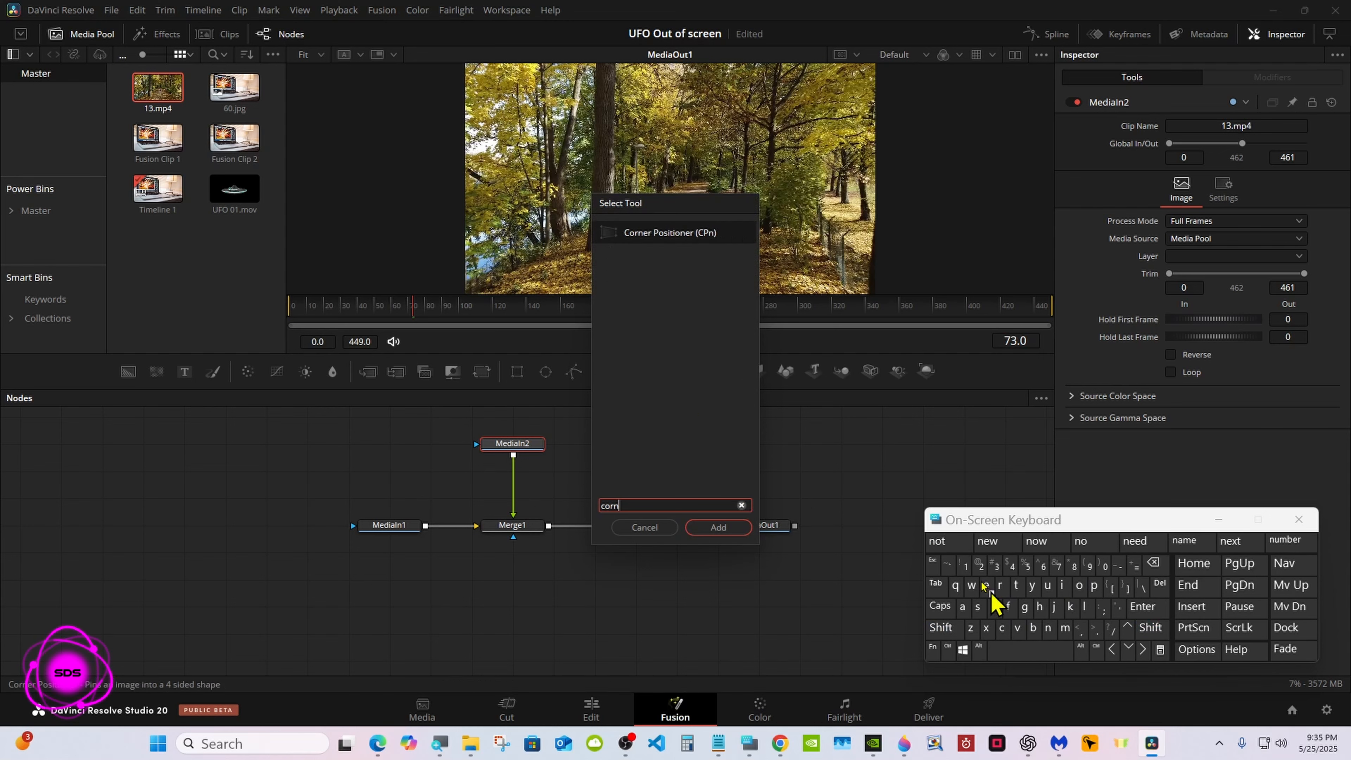
click(668, 235)
click(718, 527)
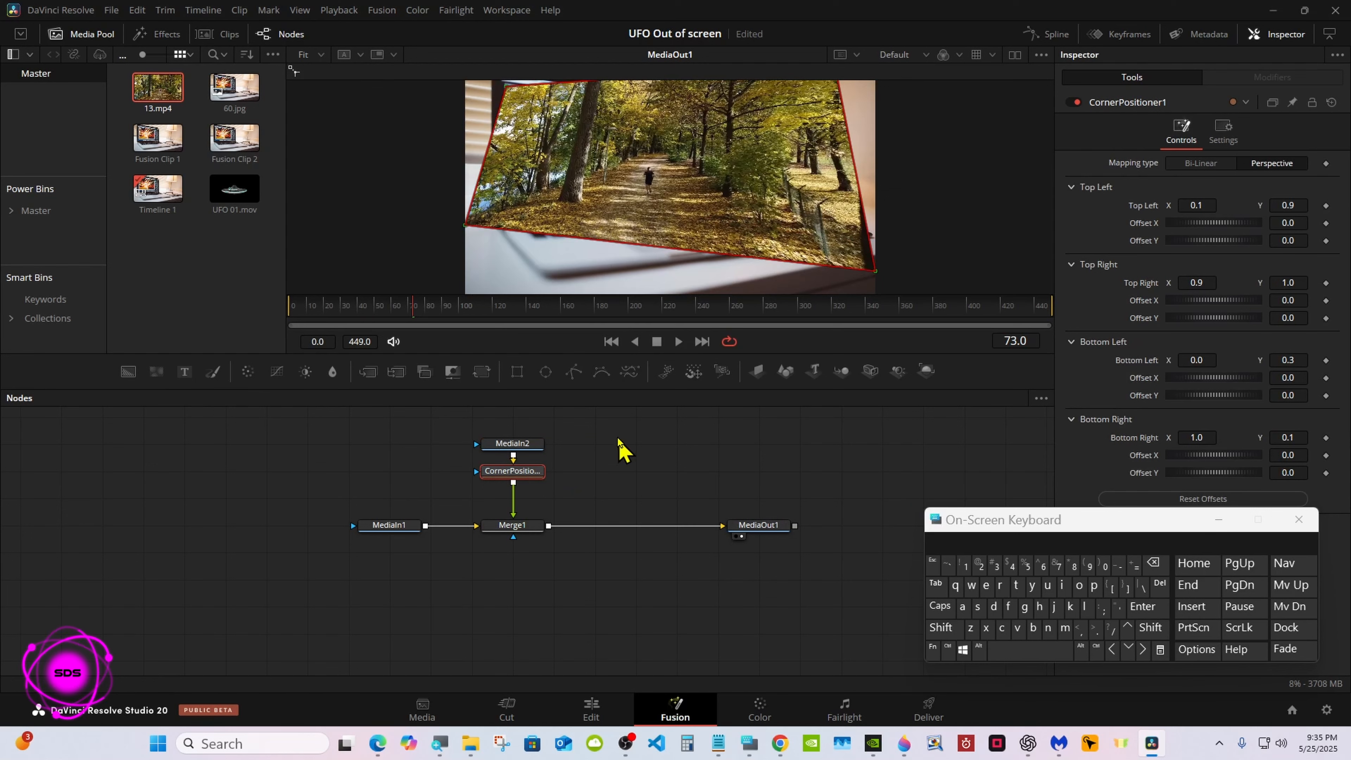
Pin the forest clip's bottom-left corner to about 0.093, 0.393, bottom-right to 0.514, 0.406 and top-left to 0.094, 0.932 on the laptop screen
drag(704, 405, 703, 536)
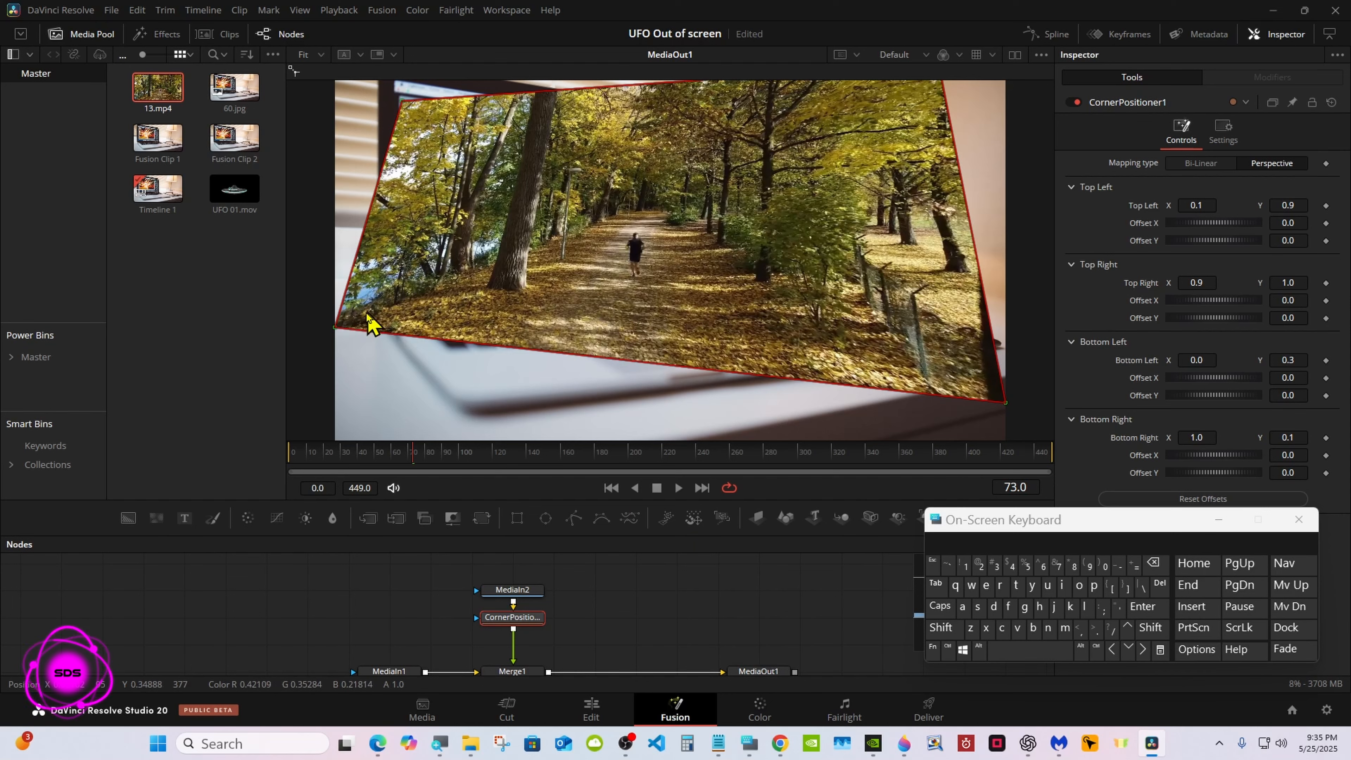
drag(335, 326, 397, 291)
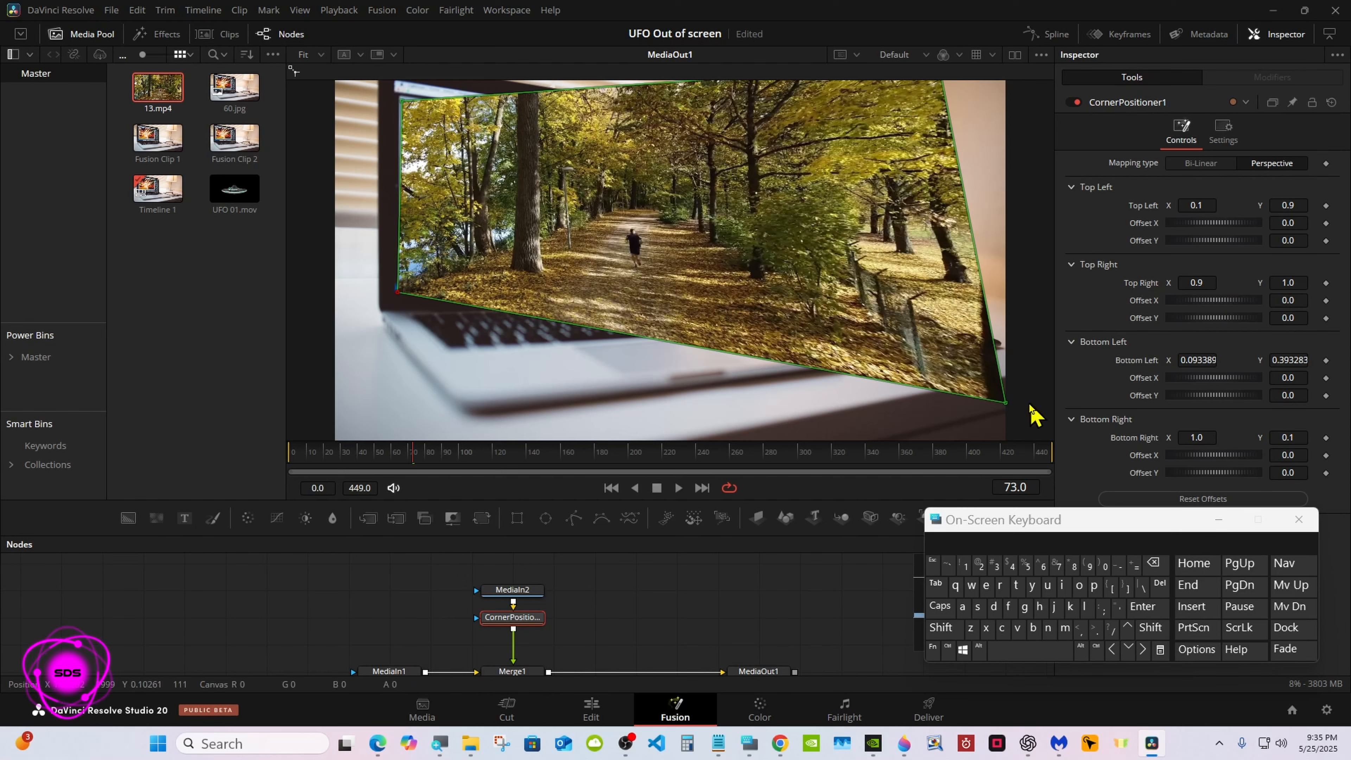
drag(1006, 406, 681, 290)
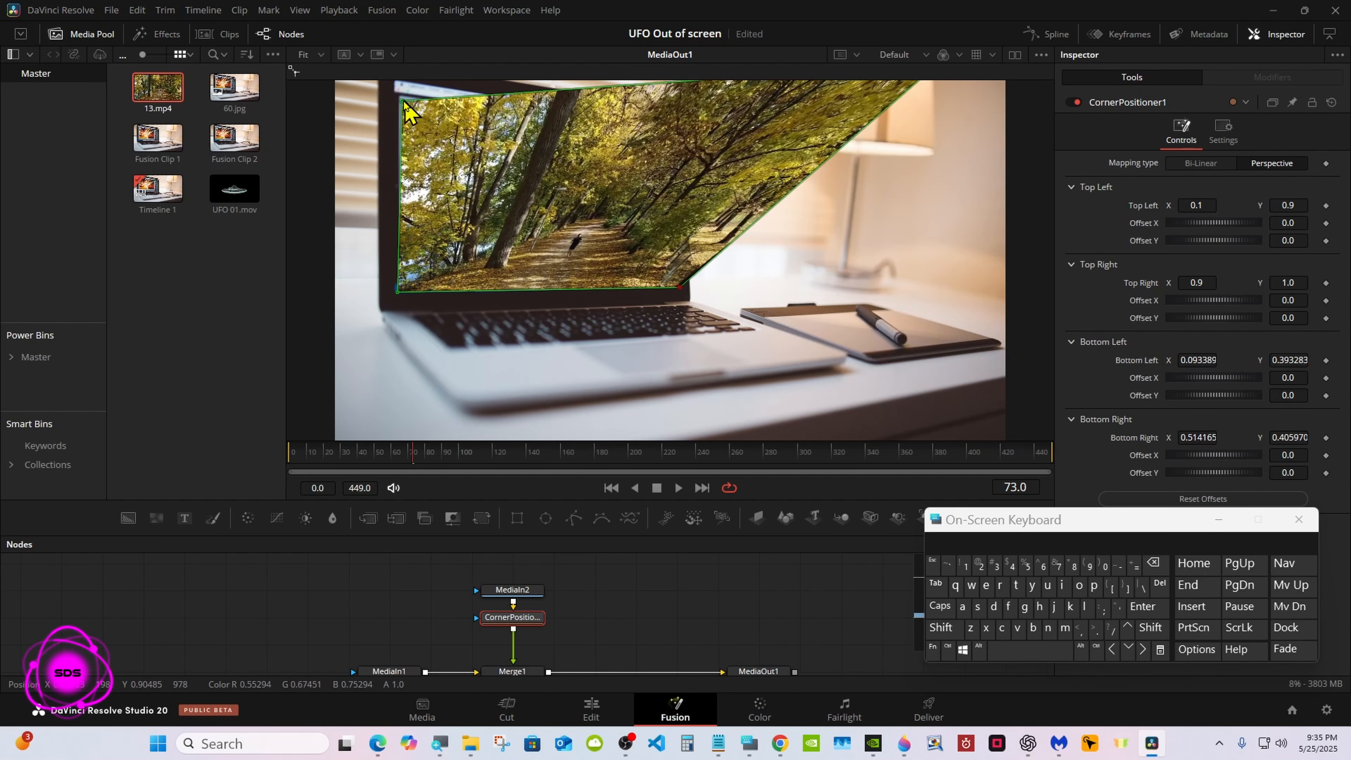
drag(404, 102, 398, 88)
Pin the top-right corner to the laptop screen at about 0.499, 0.842 and adjust the top-left corner to about 0.091, 0.948
right_click(613, 268)
mouse_move(616, 273)
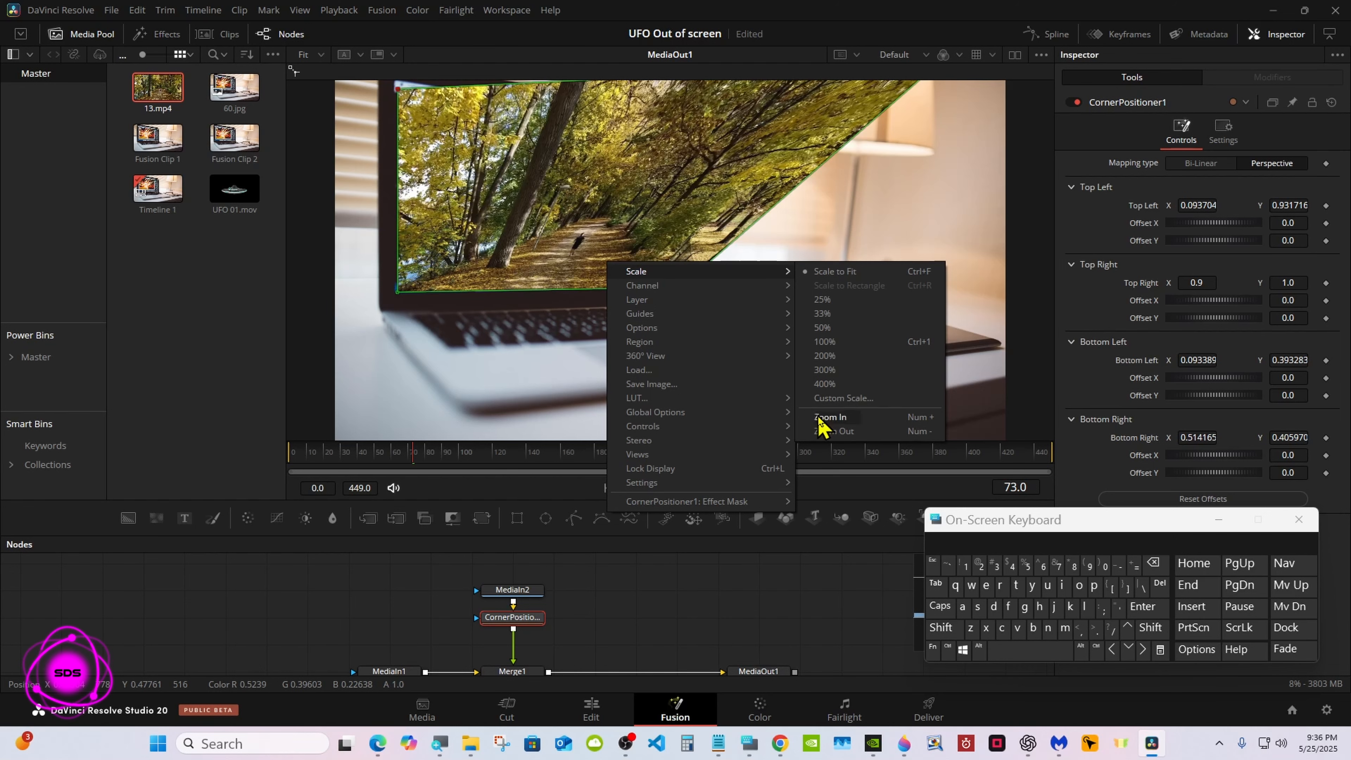
click(831, 430)
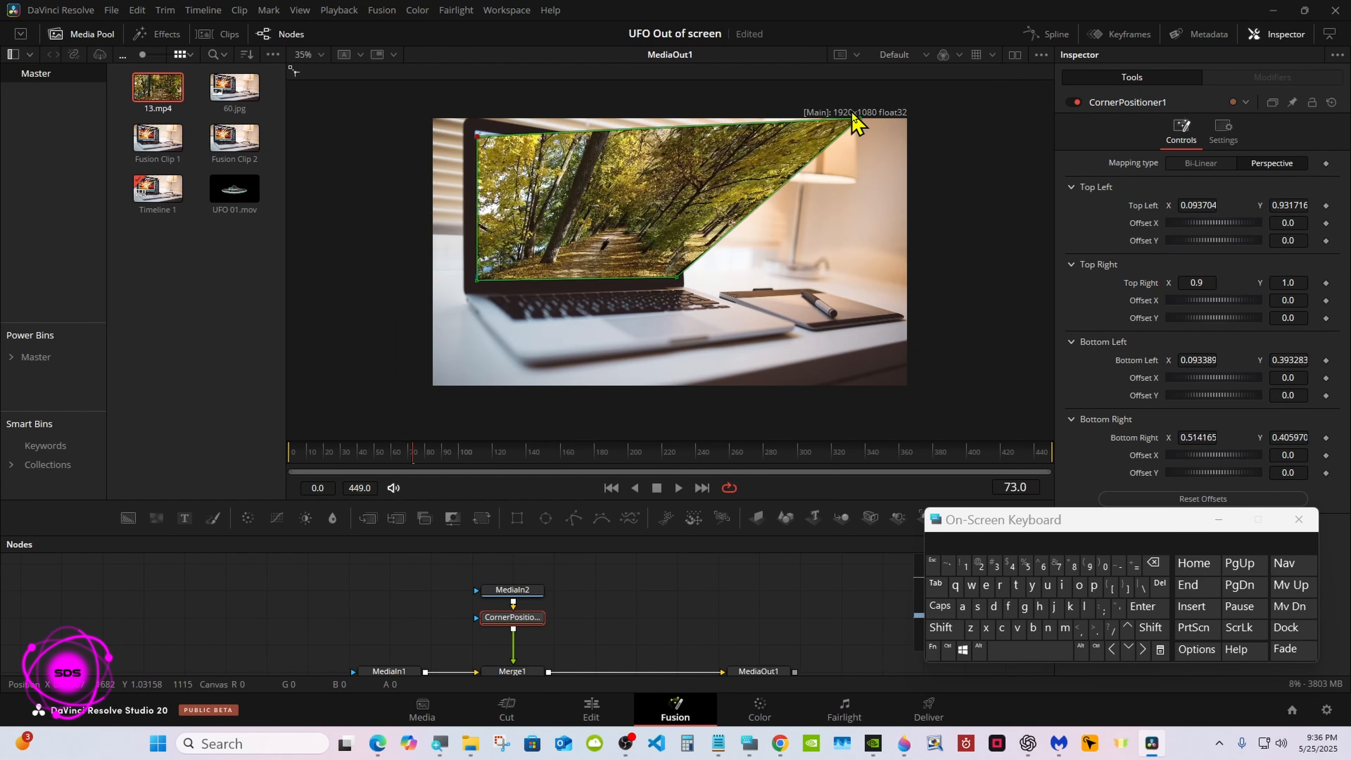
drag(858, 119, 670, 162)
drag(477, 138, 476, 132)
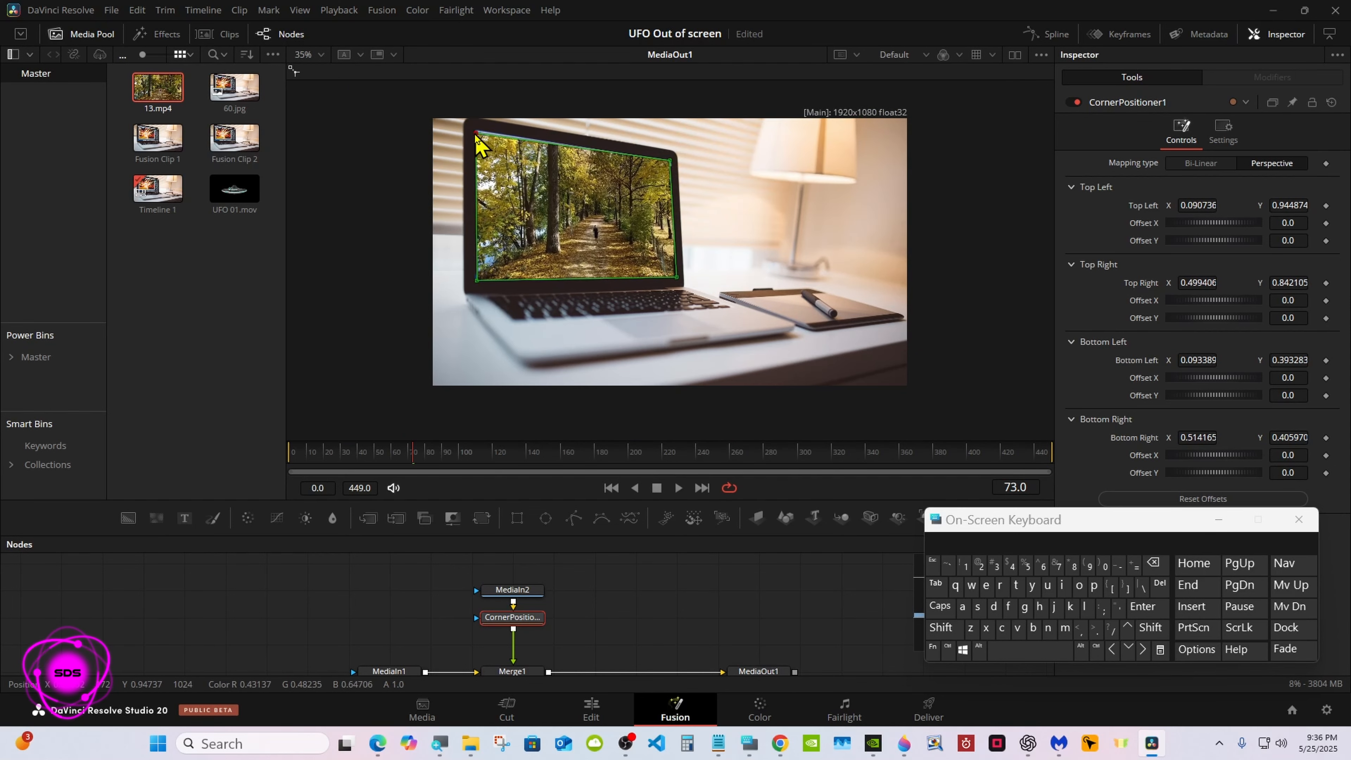
Refine the corners in an enlarged view: top-left about 0.087, 0.969, top-right 0.503, 0.849, bottom-left 0.089, 0.392, bottom-right 0.516, 0.395
right_click(622, 220)
click(837, 234)
drag(729, 535, 723, 718)
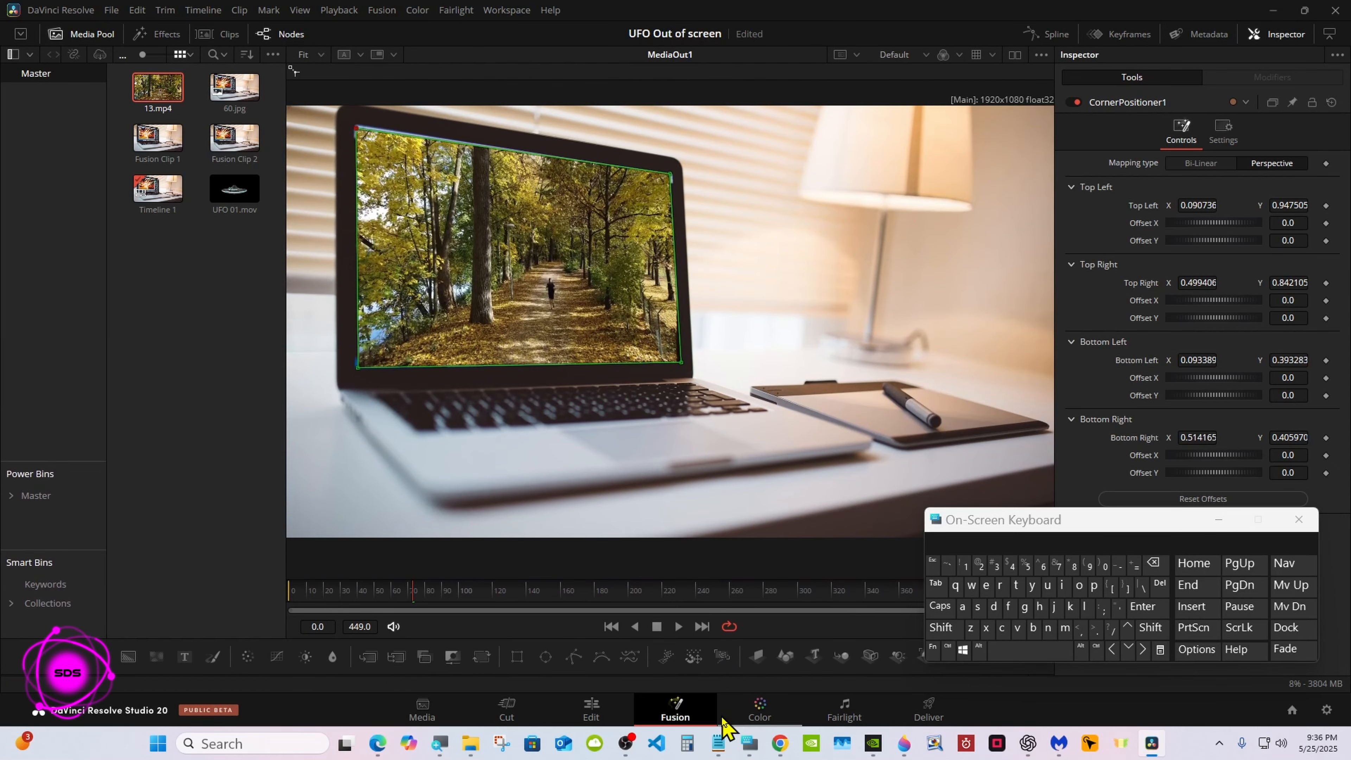
drag(357, 130, 354, 121)
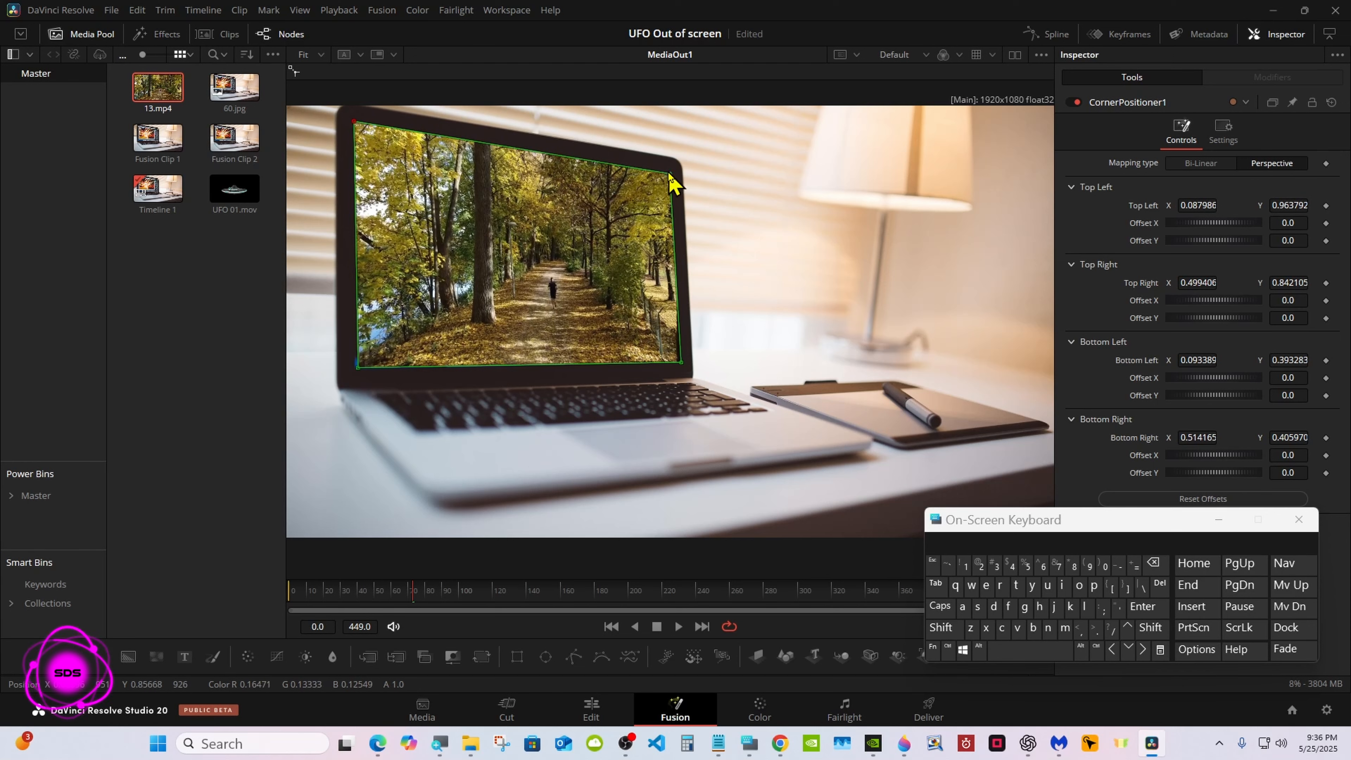
drag(668, 173, 672, 170)
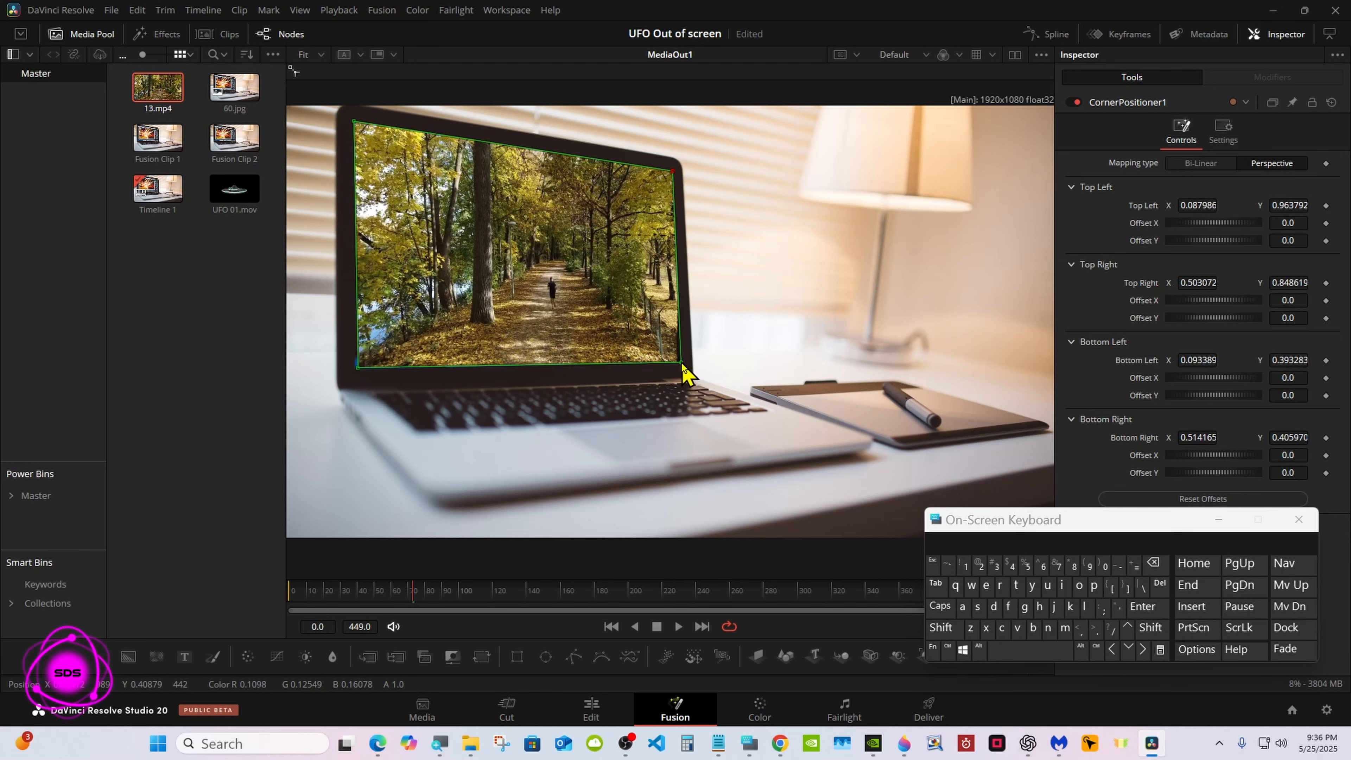
drag(682, 364, 684, 367)
drag(357, 366, 356, 367)
drag(354, 121, 353, 119)
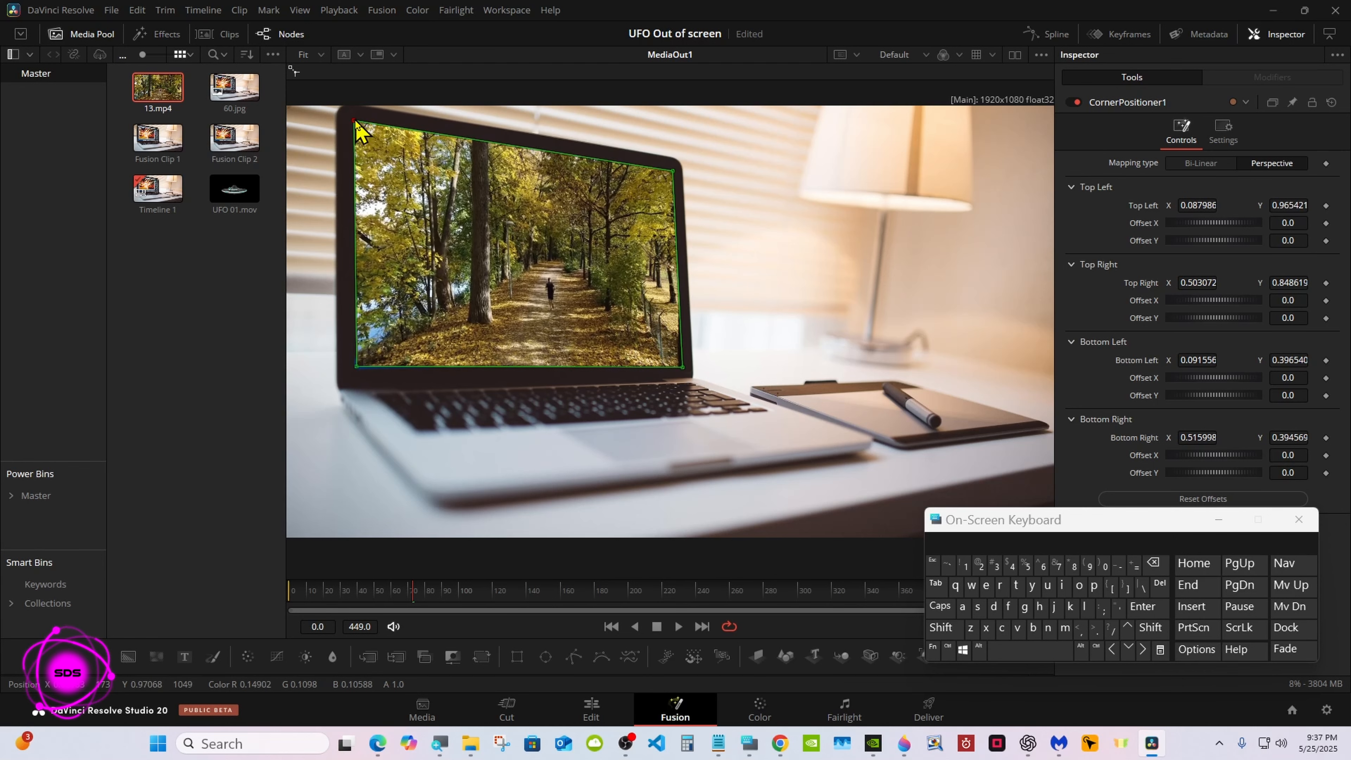
drag(356, 369, 355, 371)
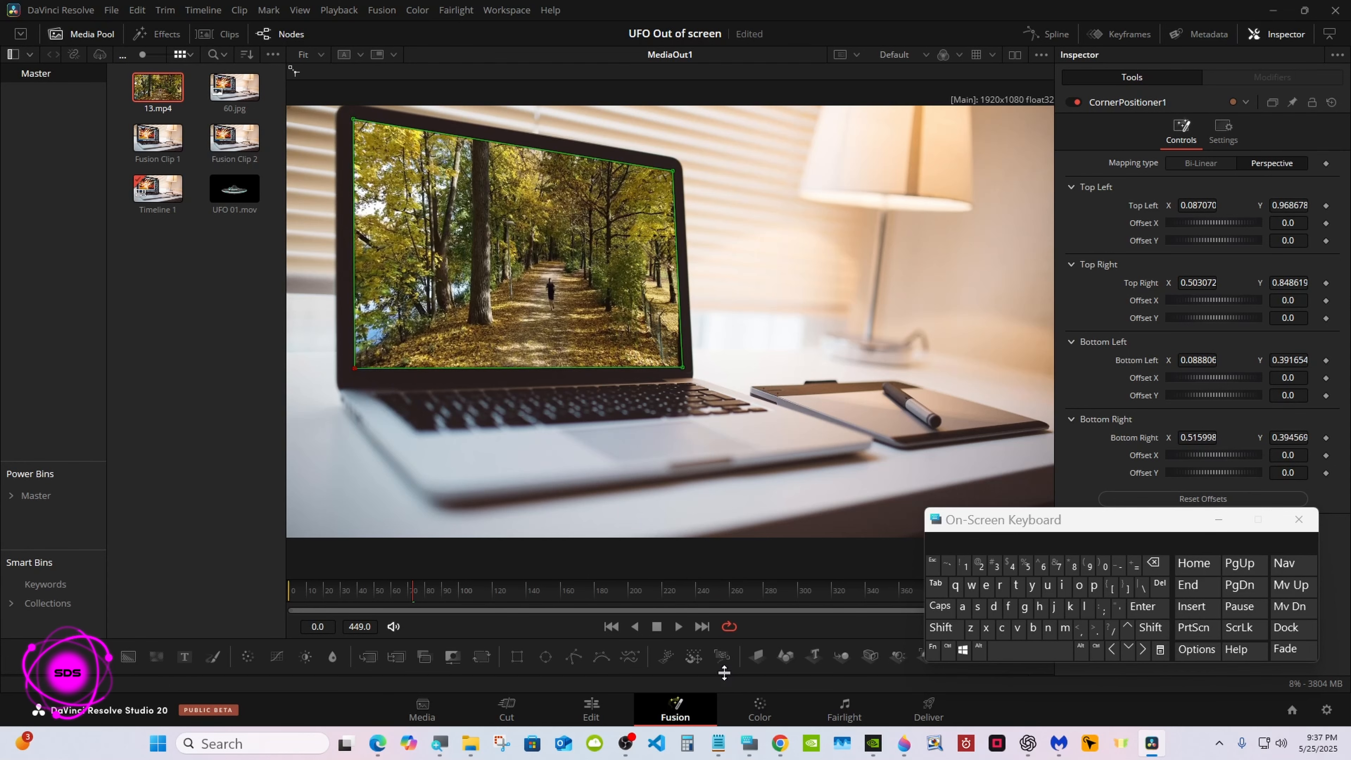
drag(724, 673, 711, 446)
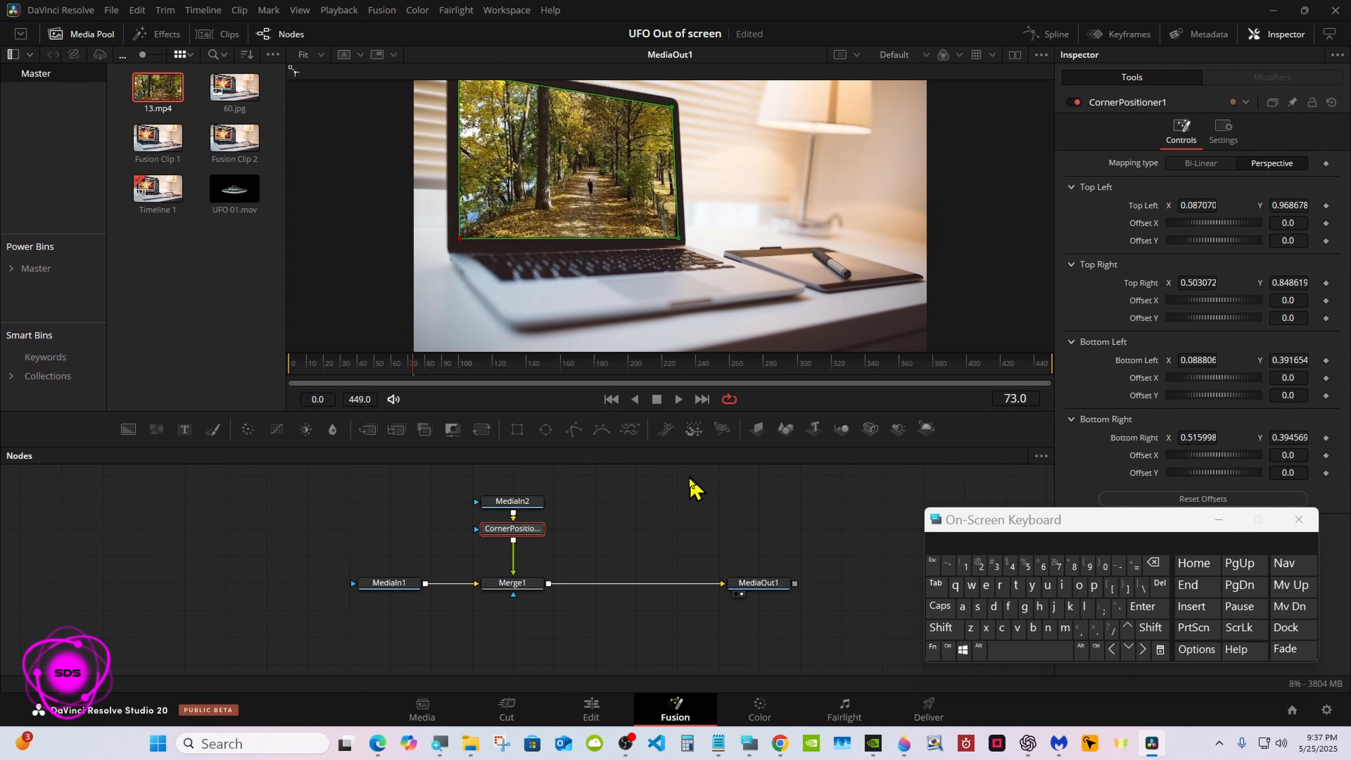
Go to frame 174, add UFO 01.mov to the node graph and merge it over Merge1's output
click(689, 492)
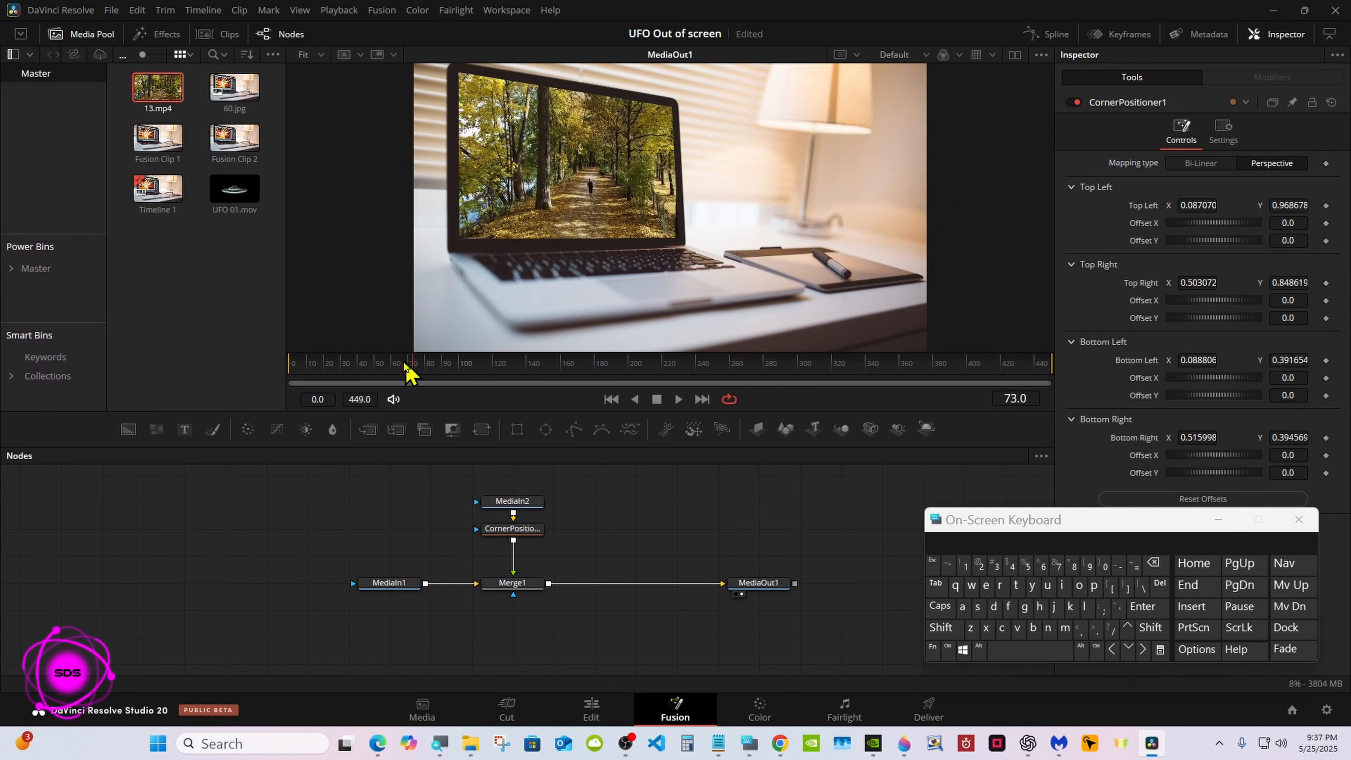
drag(408, 371, 686, 314)
click(584, 360)
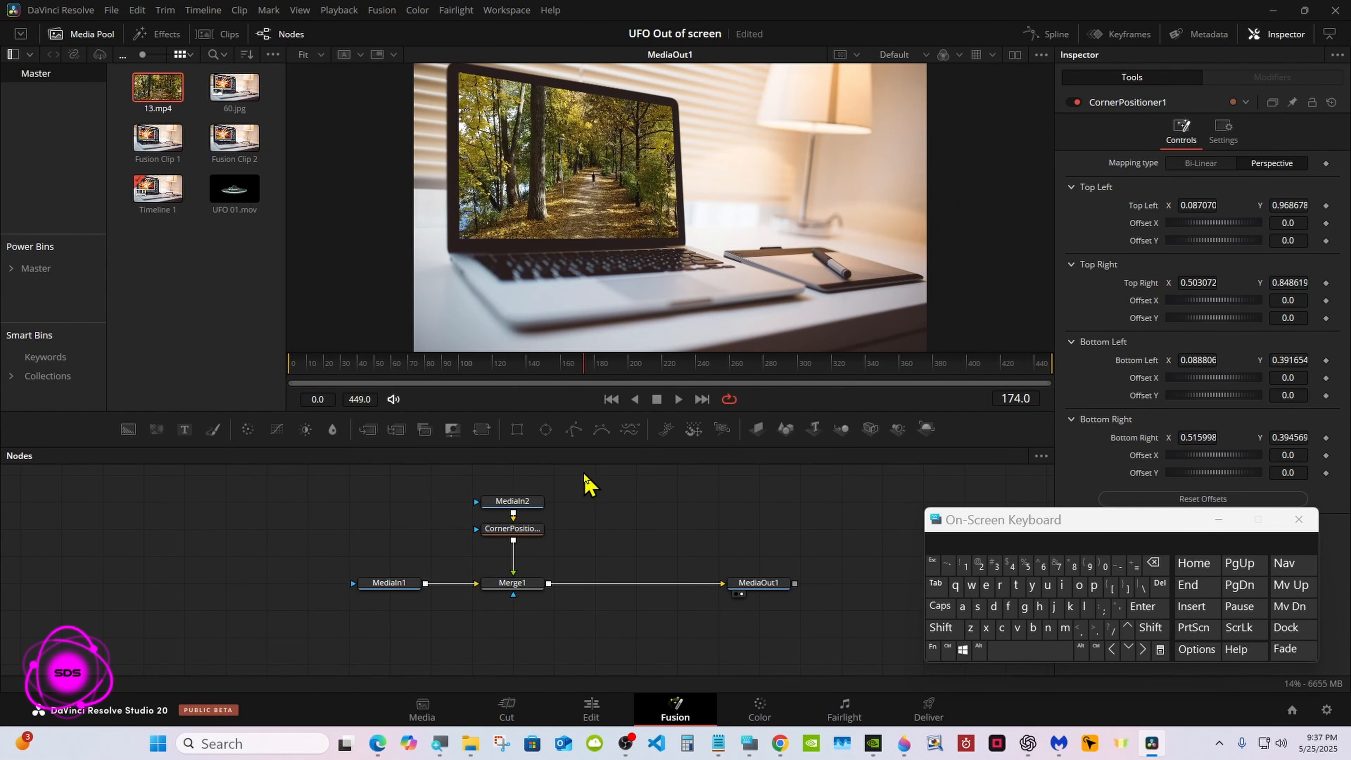
drag(229, 193, 621, 511)
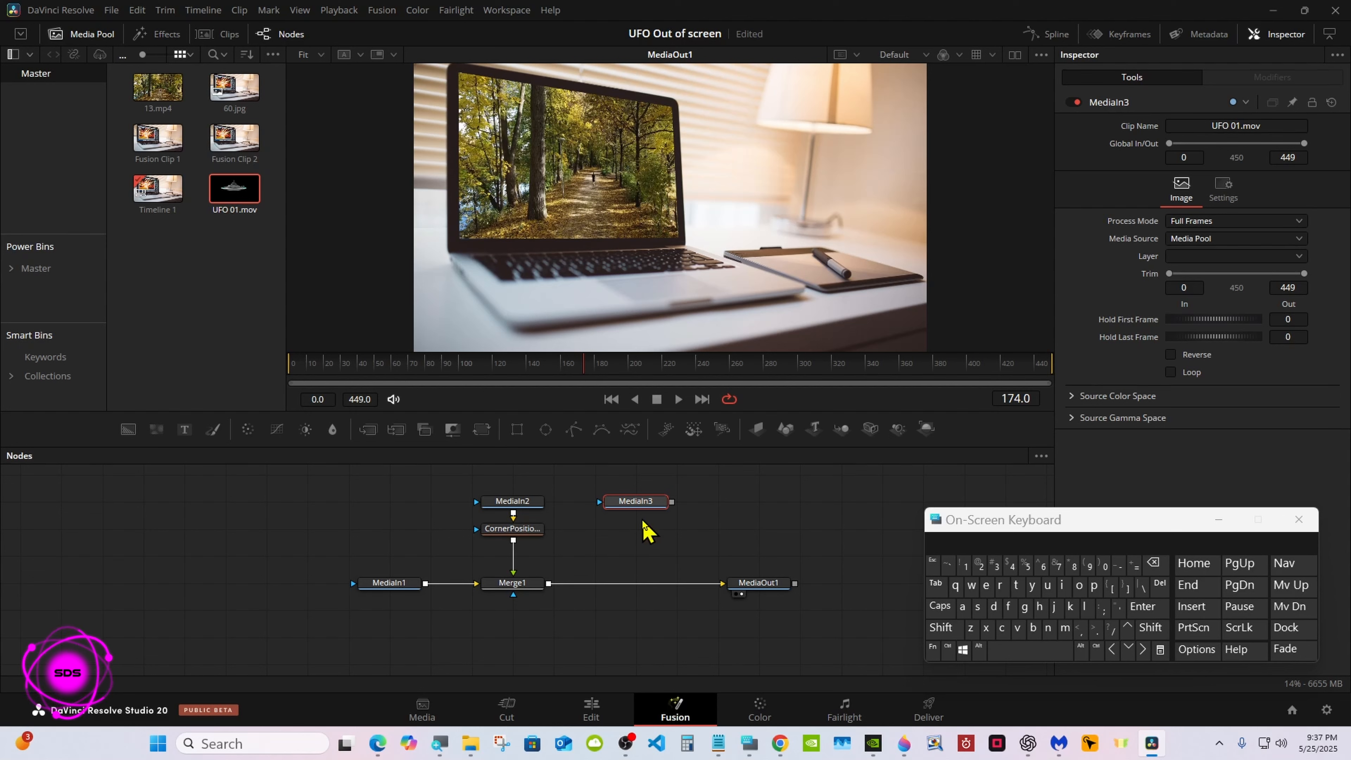
drag(672, 502, 551, 588)
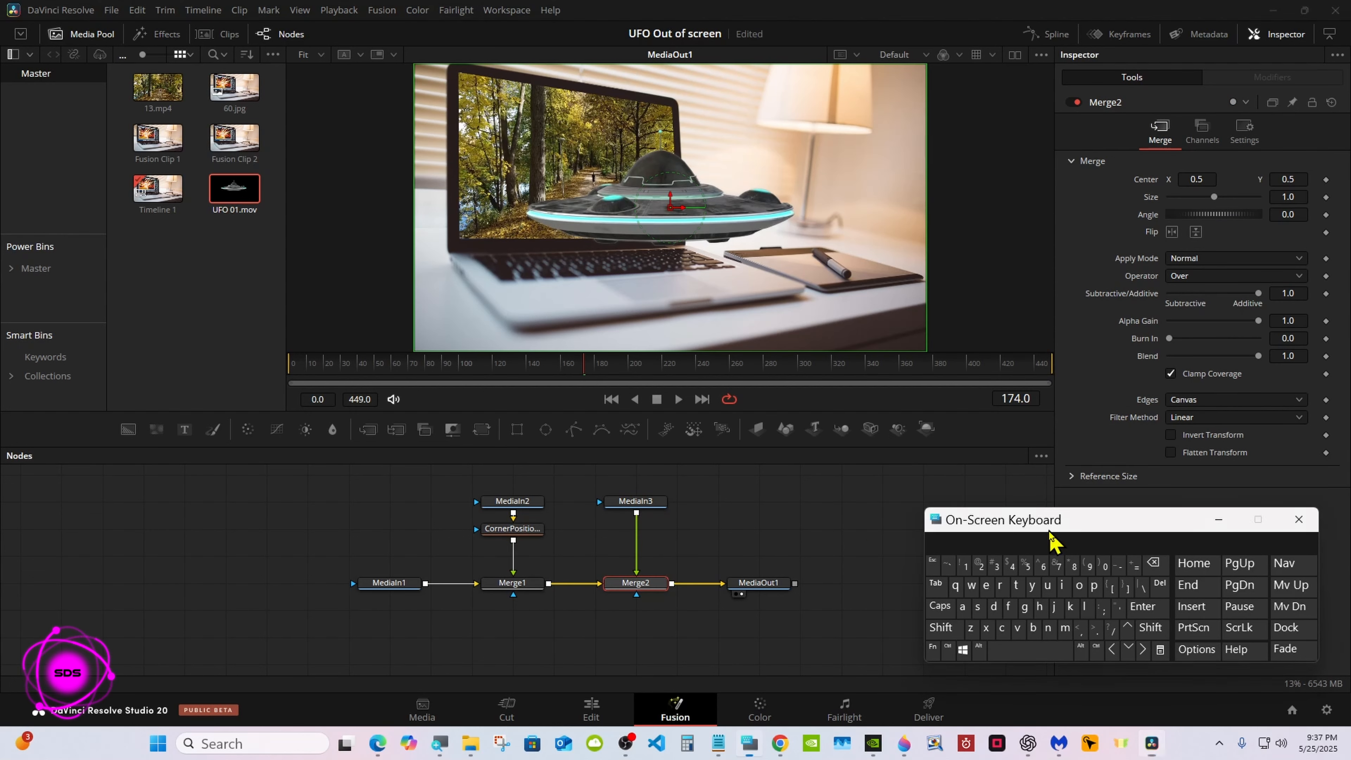
drag(1054, 531, 875, 558)
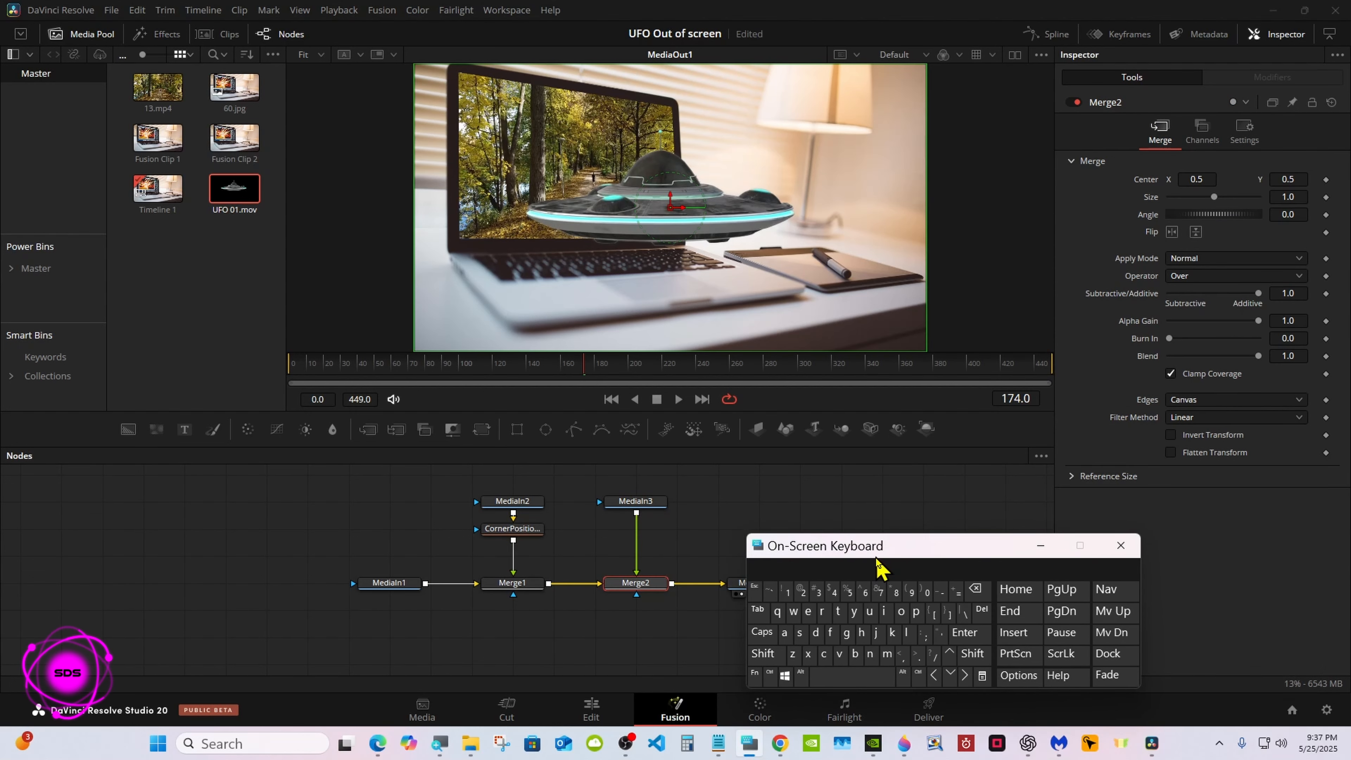
Set Merge2's Center to 0.342, 0.657 and Size to 0.0, and keyframe both properties at frame 0
click(649, 585)
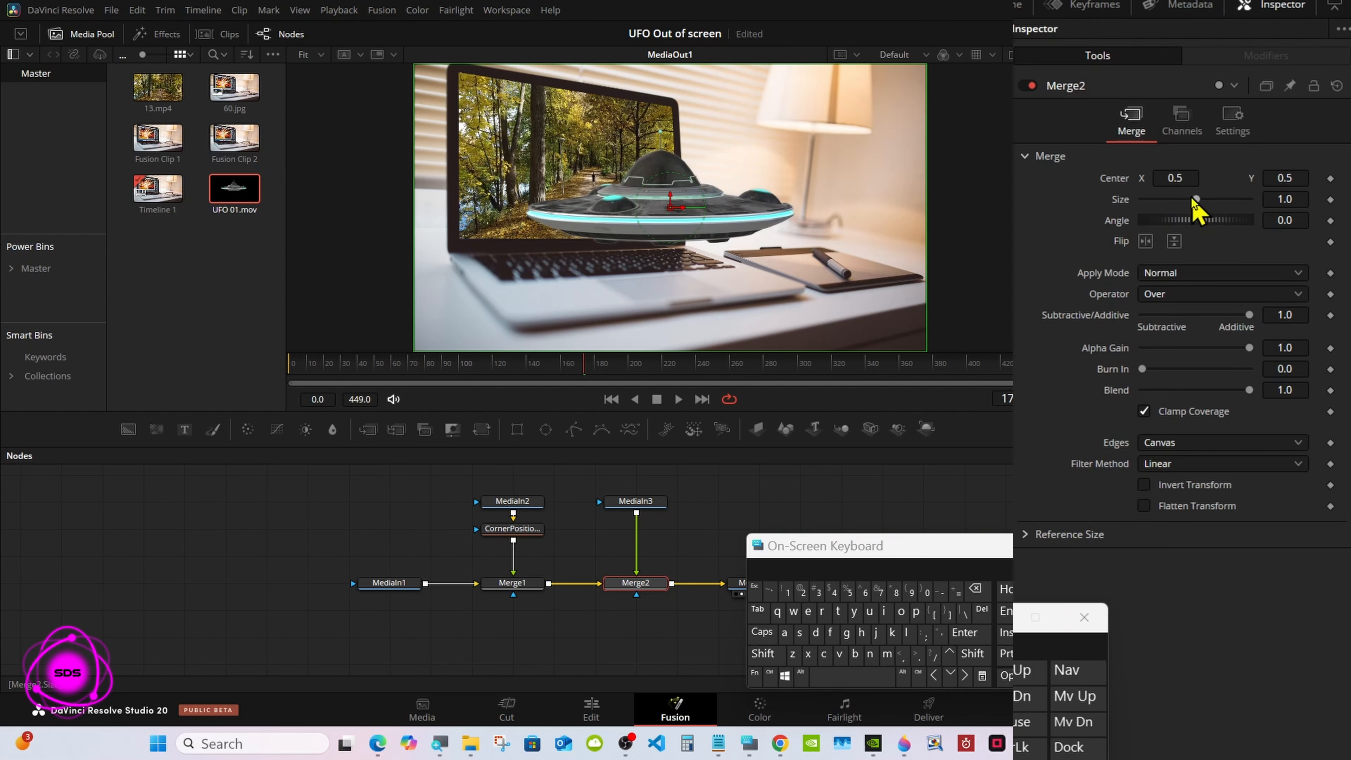
drag(1197, 200, 1092, 179)
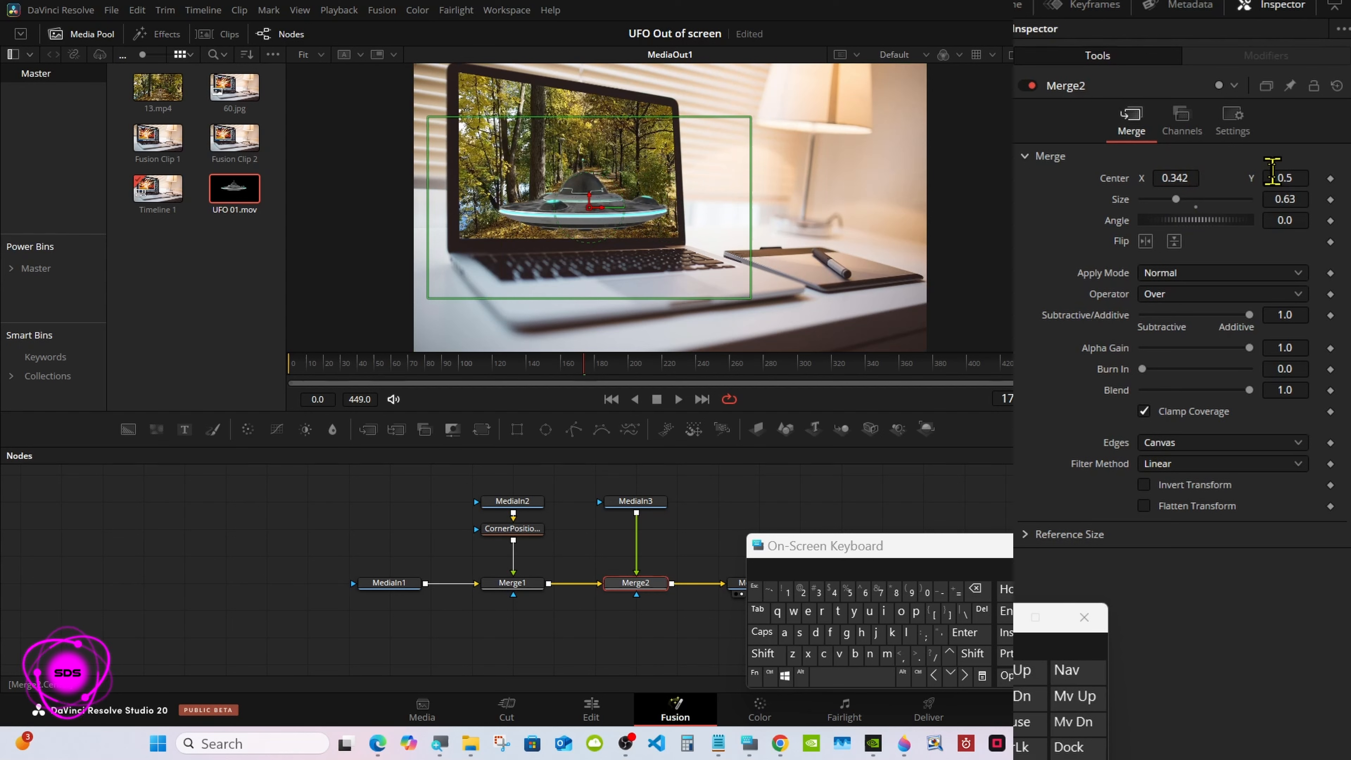
drag(1273, 177, 1333, 177)
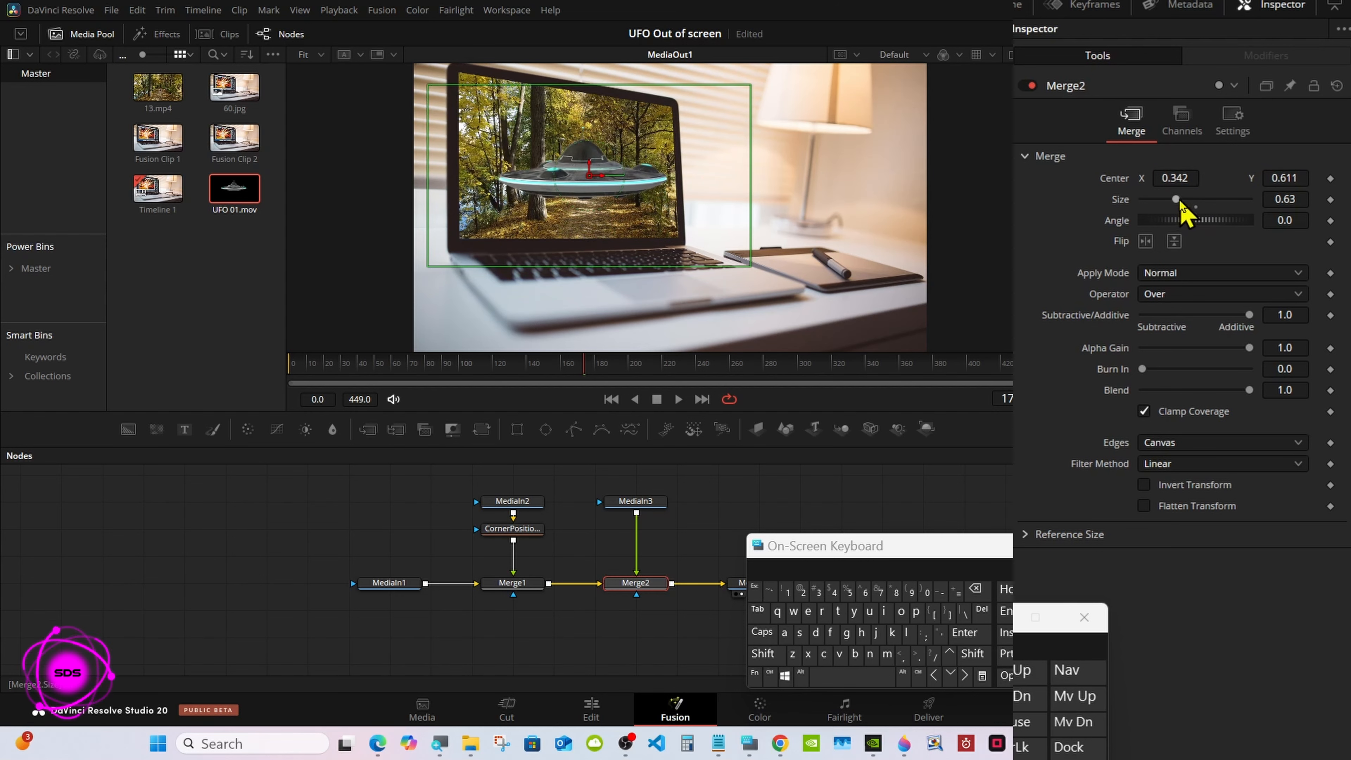
drag(1177, 200, 1147, 196)
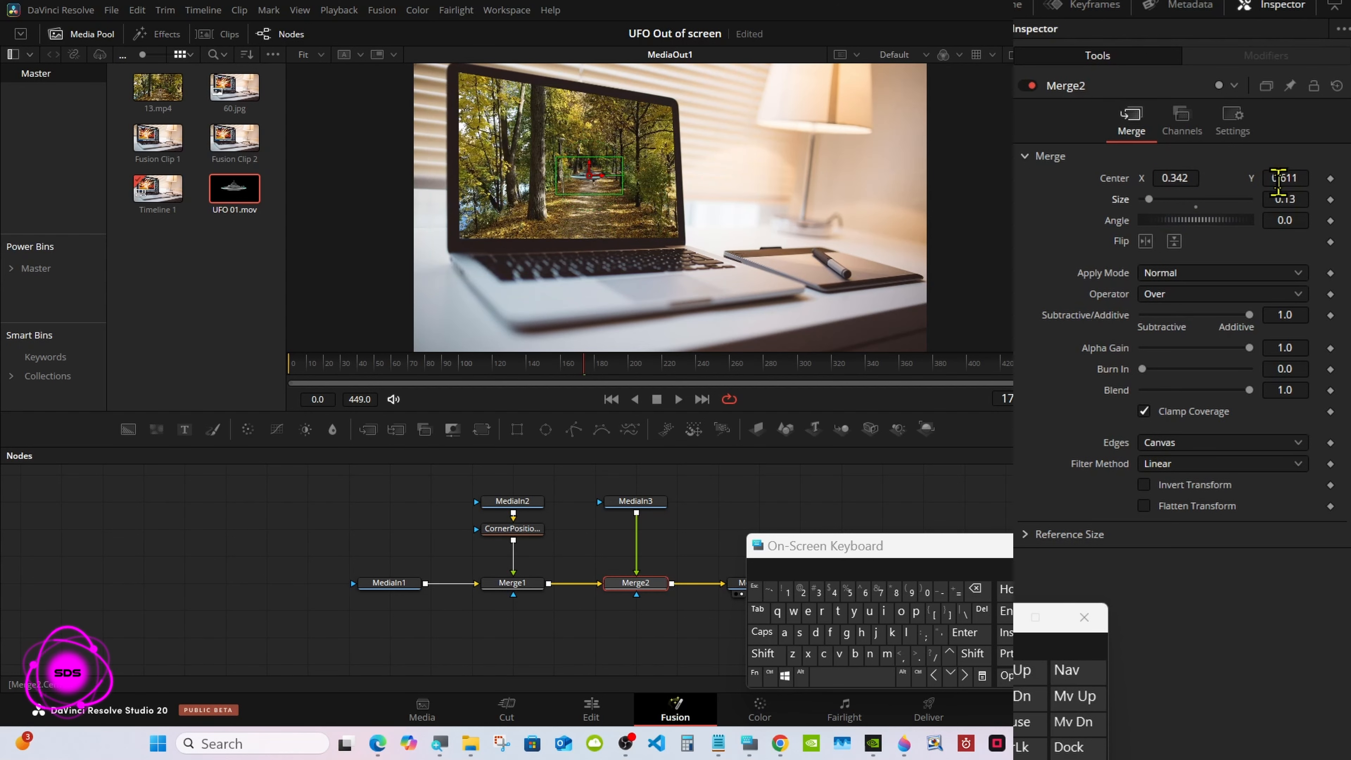
drag(1274, 172, 1290, 171)
drag(1149, 200, 1126, 208)
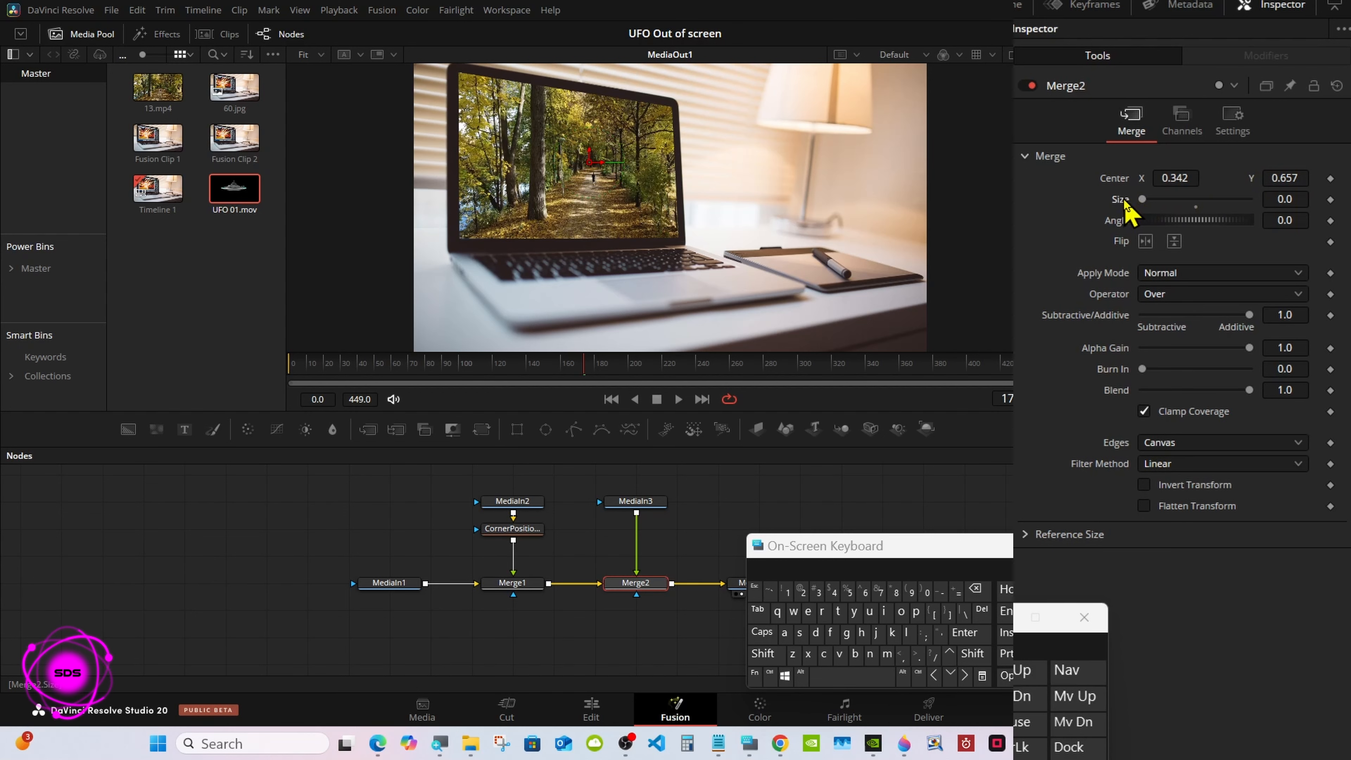
drag(536, 377, 271, 375)
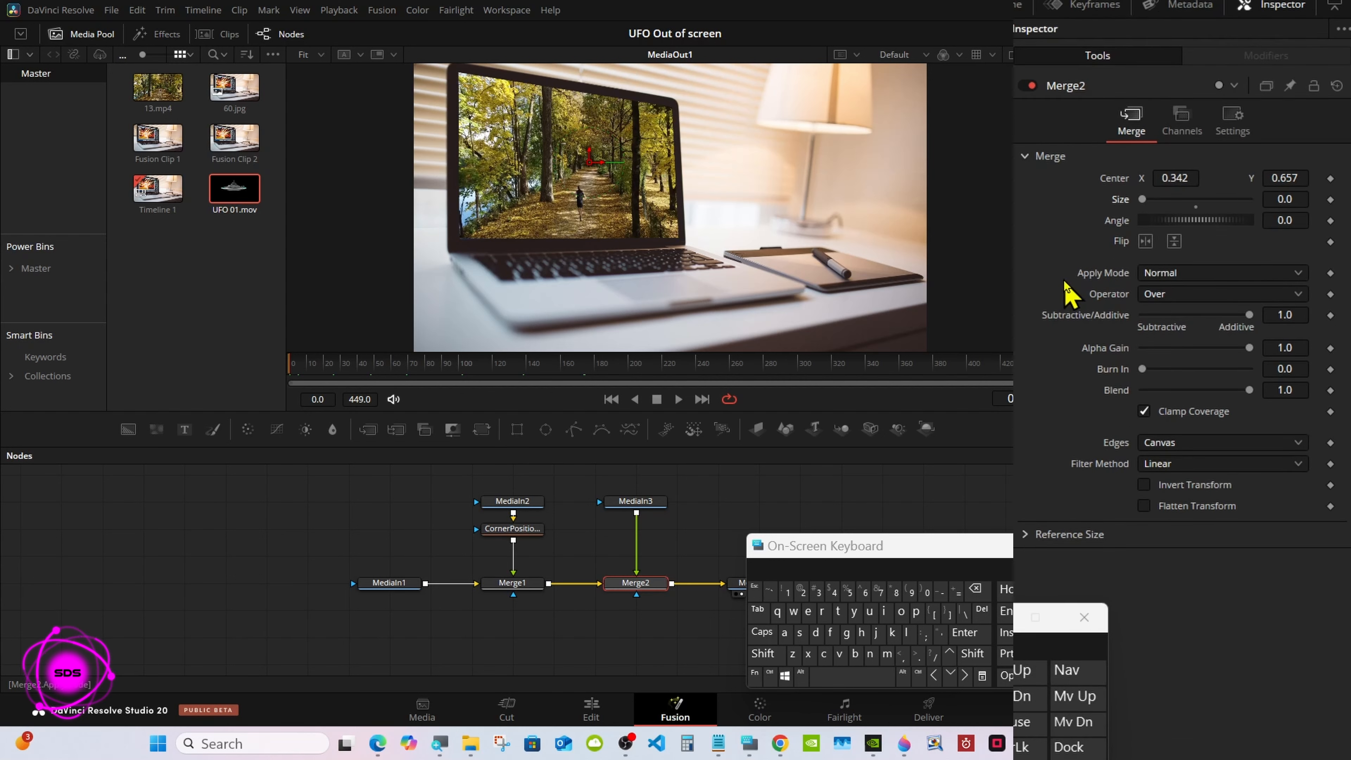
click(1331, 178)
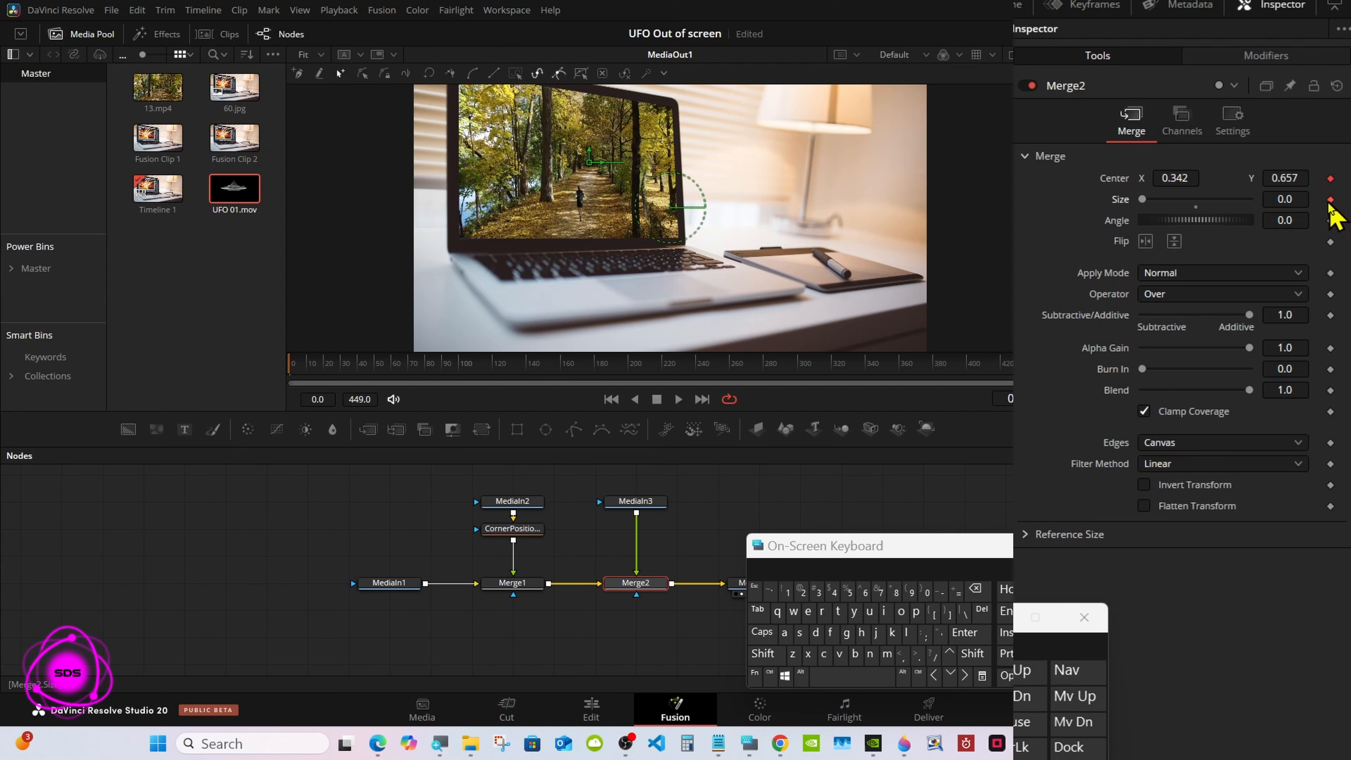
At about frame 100, set Merge2's Size to 0.55 and Center Y to 0.6
drag(393, 379, 465, 381)
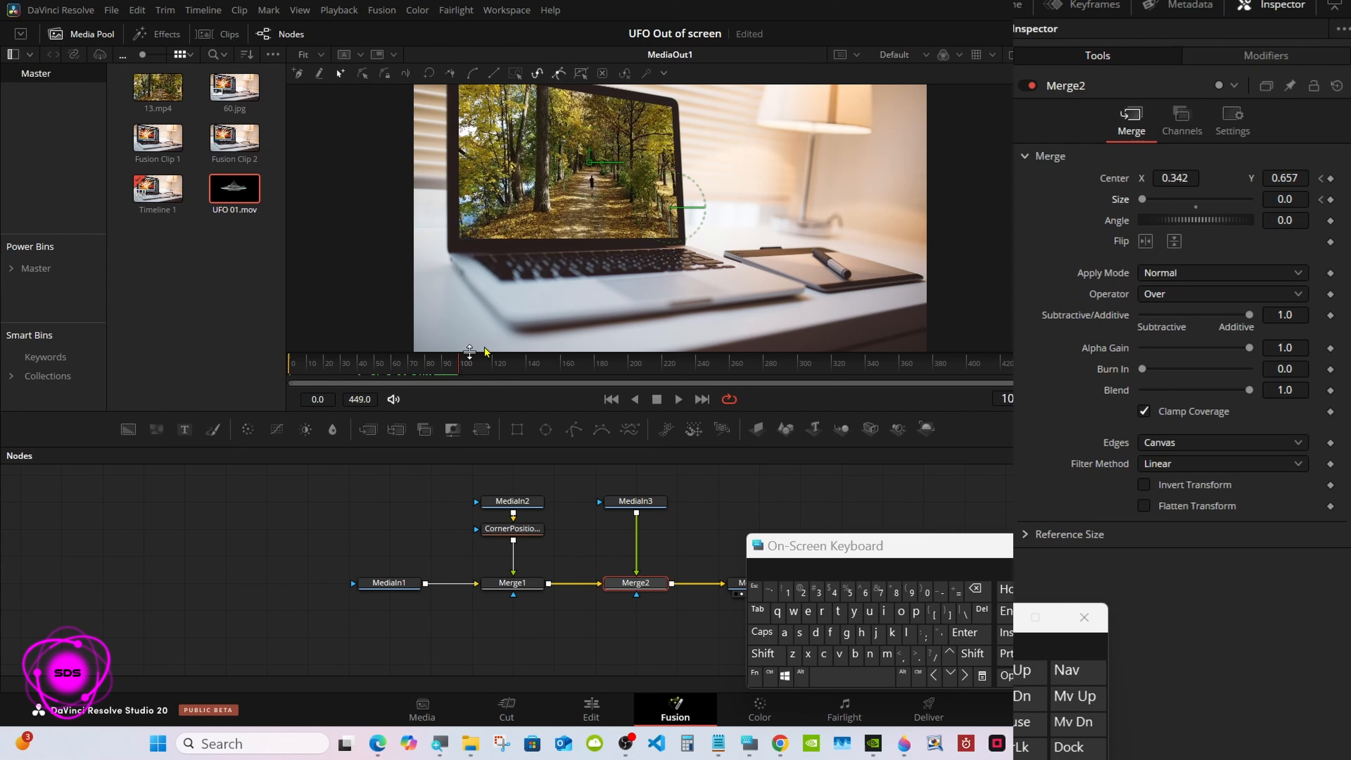
drag(1143, 200, 1172, 200)
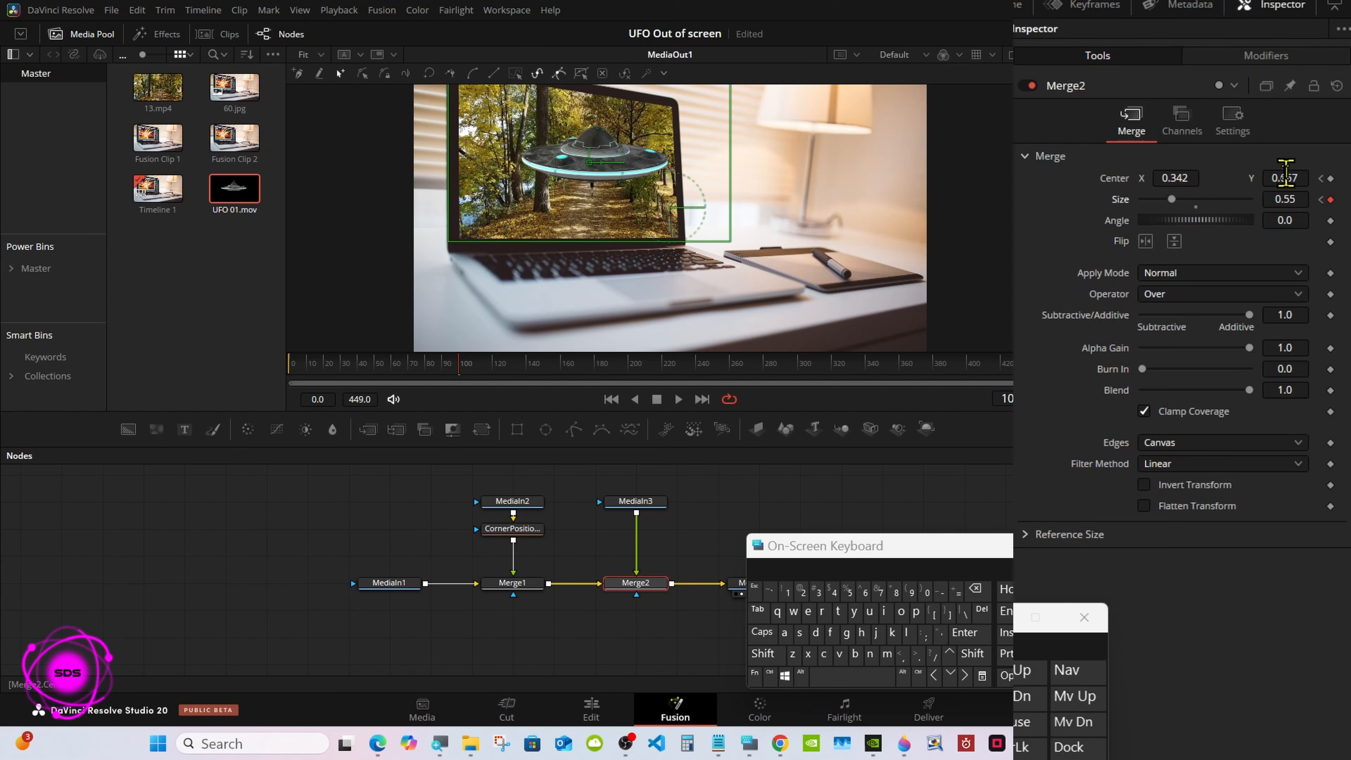
mouse_move(1285, 177)
mouse_down()
mouse_move(1261, 177)
mouse_move(1284, 176)
mouse_up()
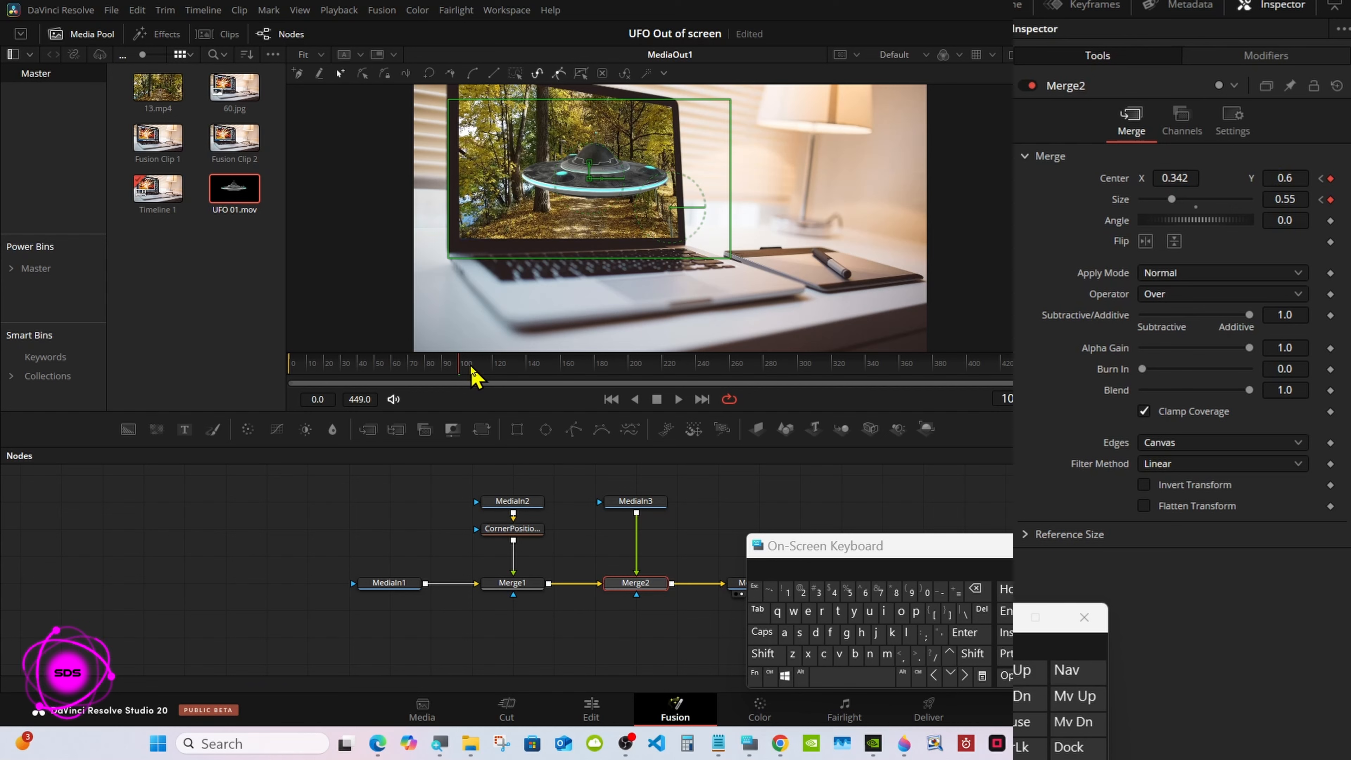
Hold Merge2's Center and Size with keyframes at about frame 150, and set Center X to 0.709 and Size to 0.64 at about frame 200
drag(516, 373, 545, 371)
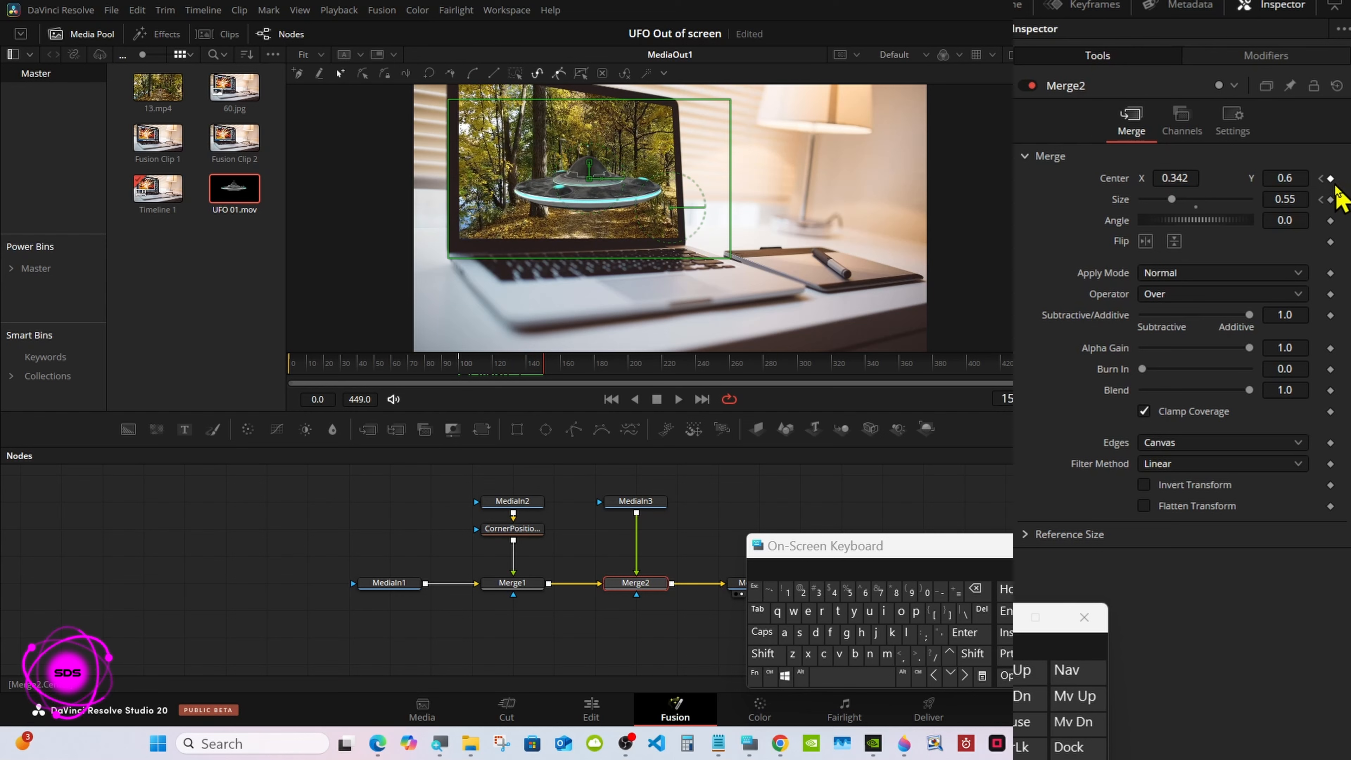
click(1331, 199)
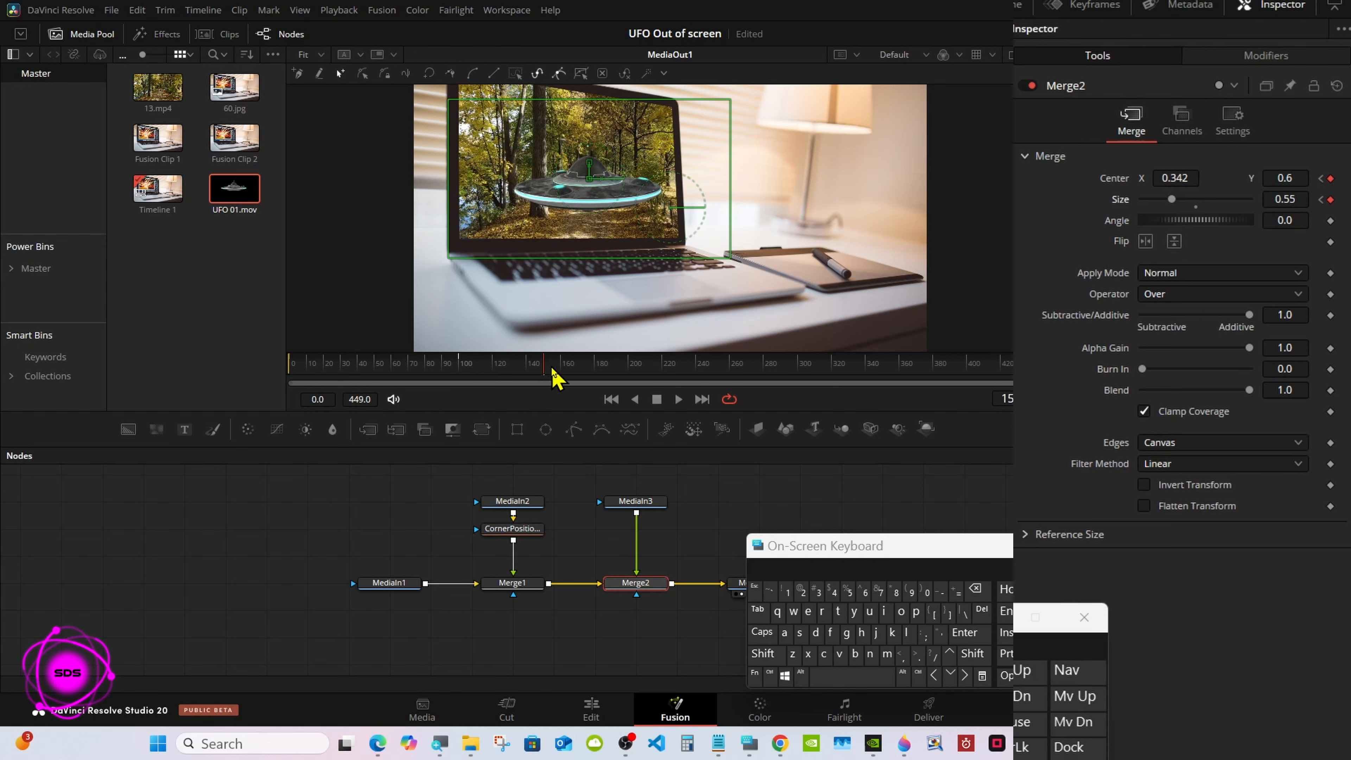
drag(551, 369, 629, 373)
click(1035, 620)
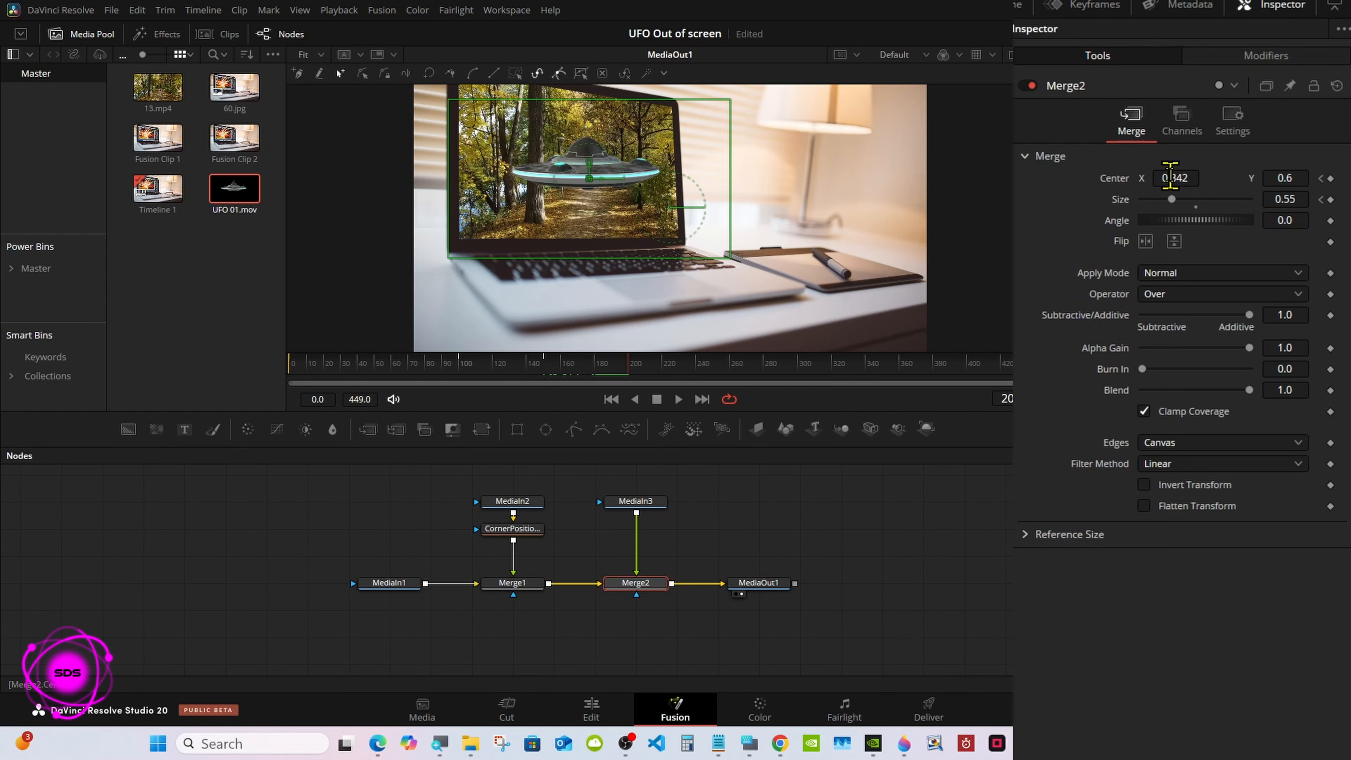
drag(1170, 178, 1277, 177)
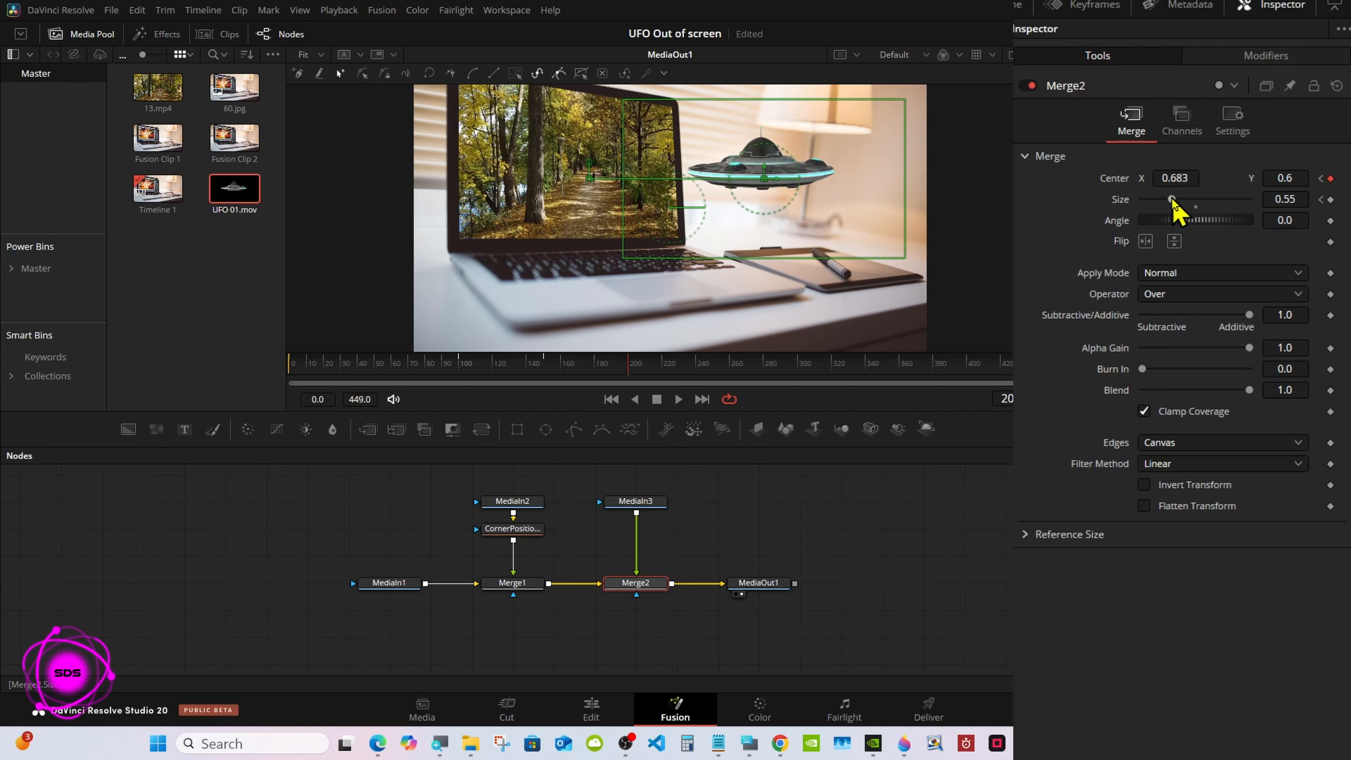
drag(1173, 200, 1176, 178)
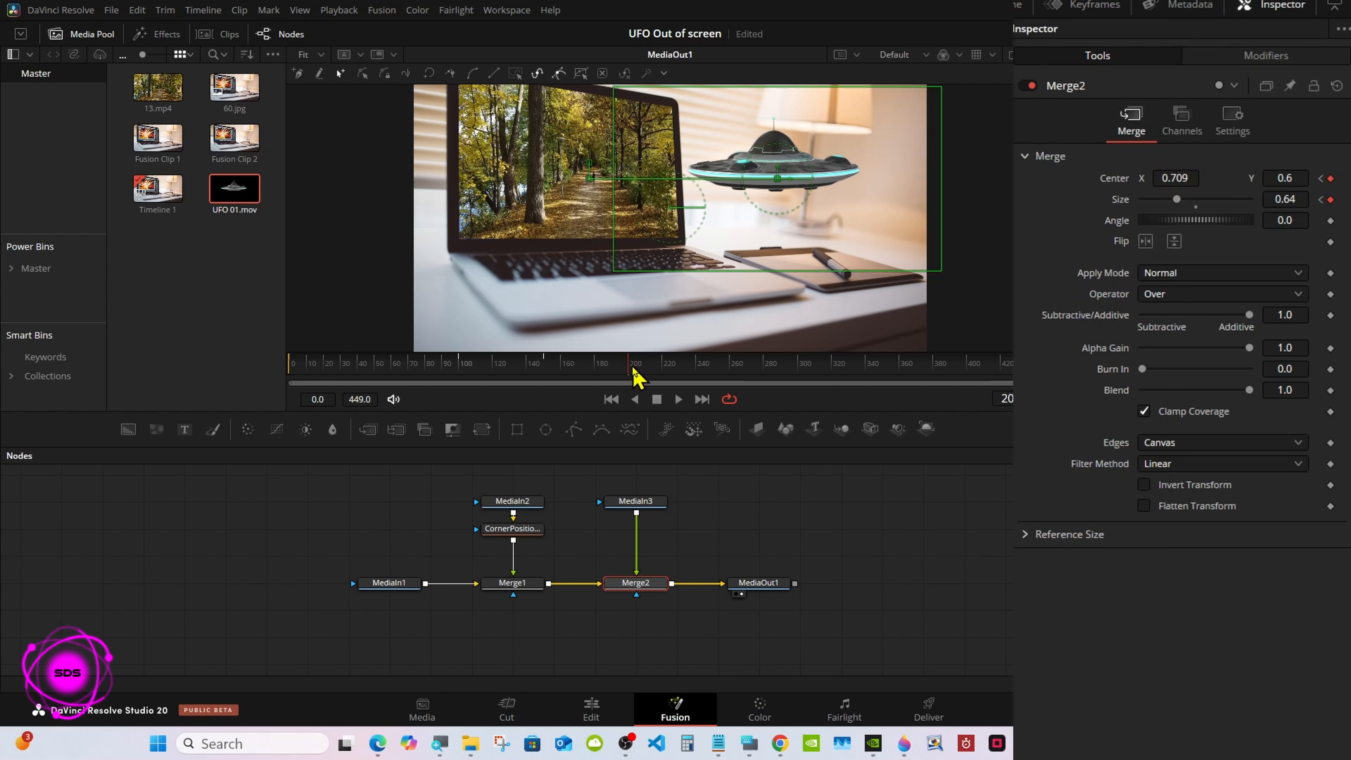
Hold Merge2's Center and Size with keyframes at about frame 250, and set Center X to 0.246 and Size to 0.73 at frame 301
drag(633, 368, 716, 368)
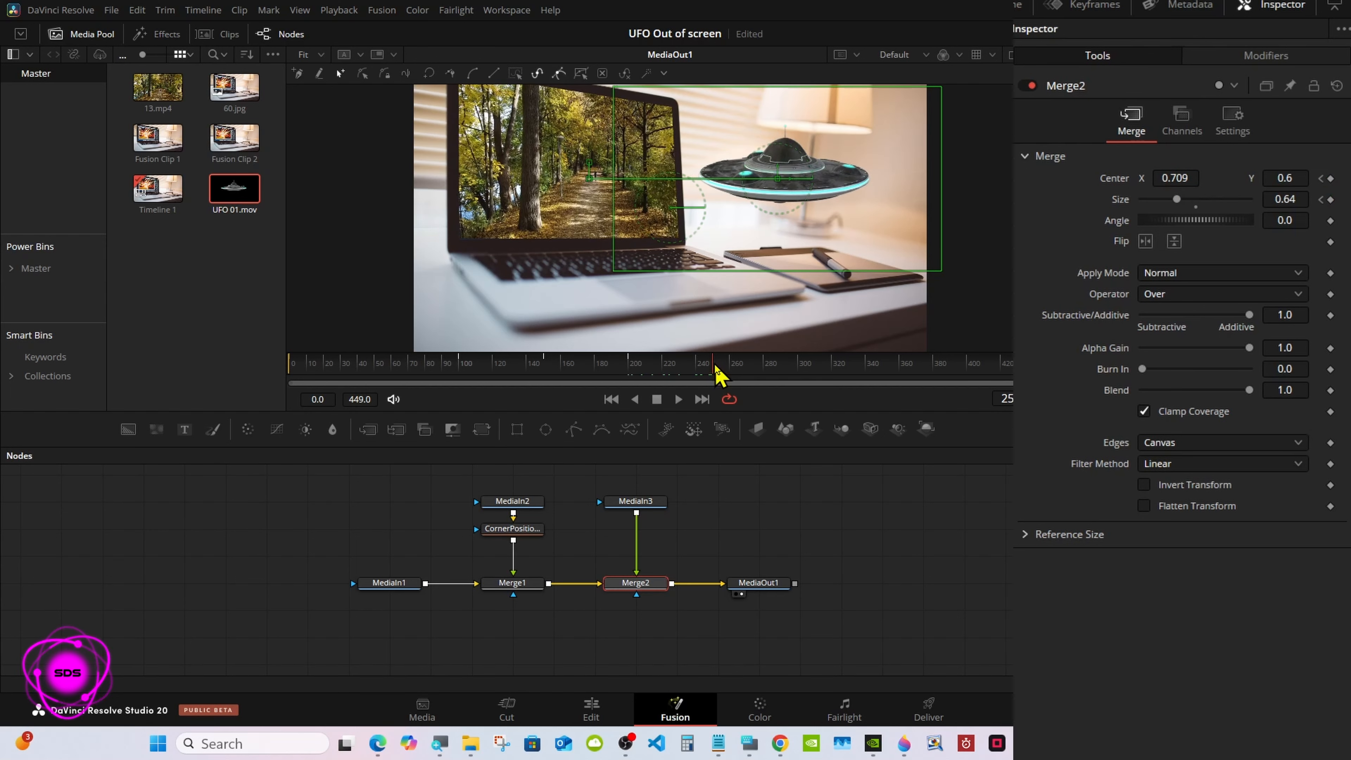
click(1330, 179)
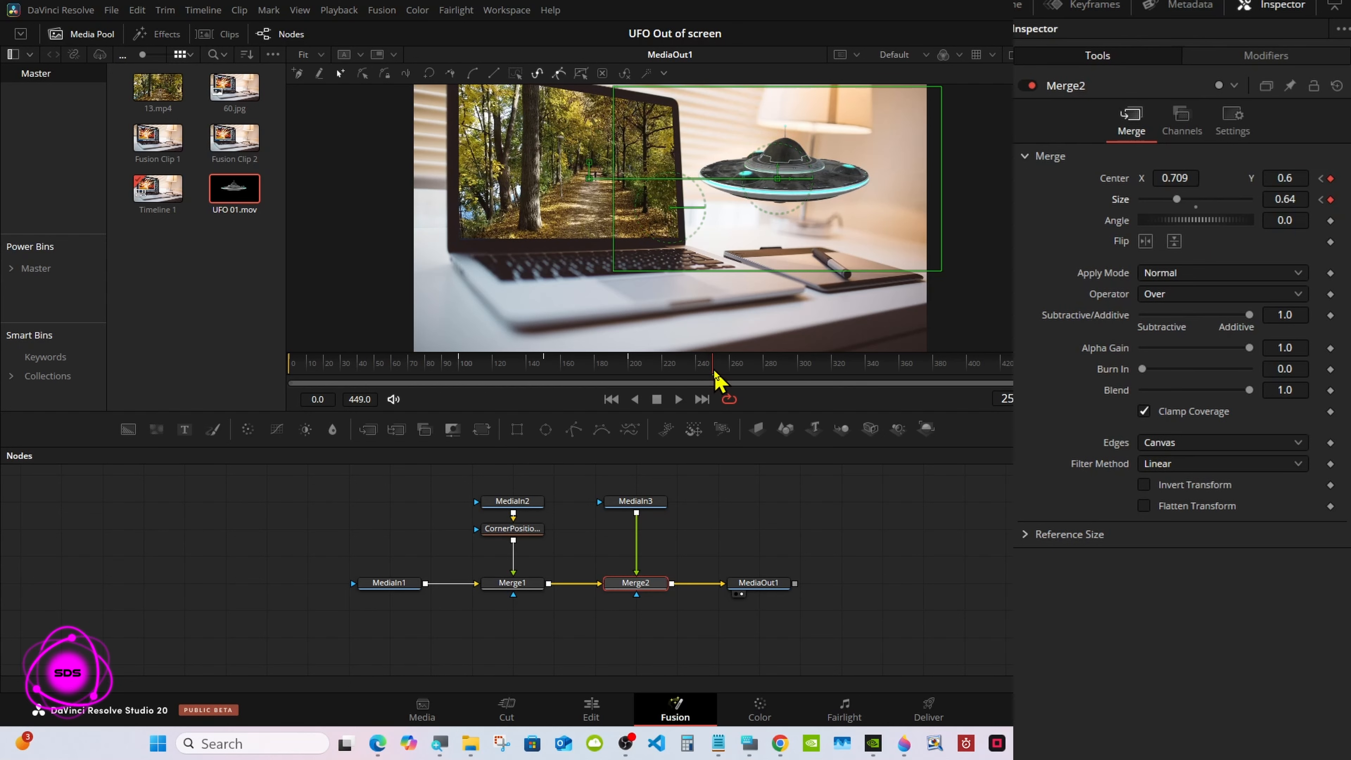
drag(714, 371, 797, 371)
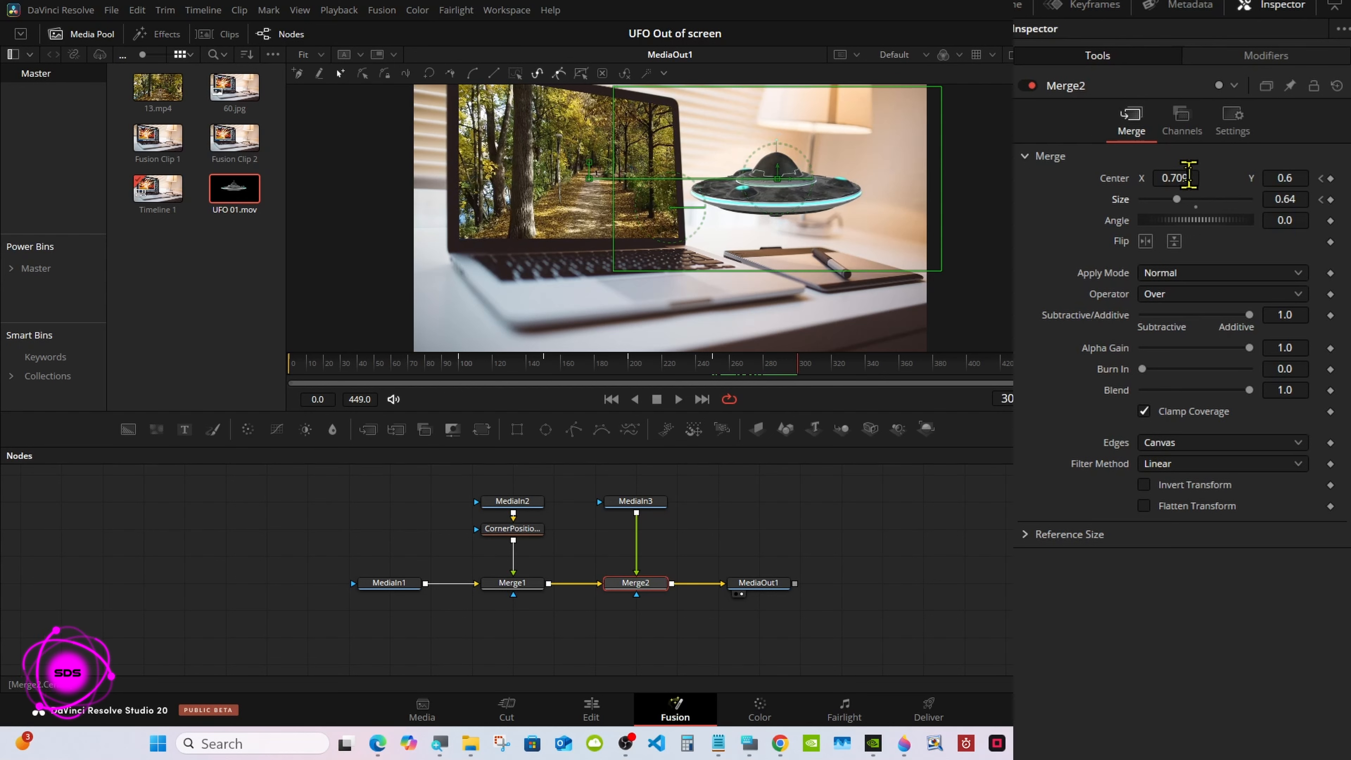
drag(1188, 177, 951, 188)
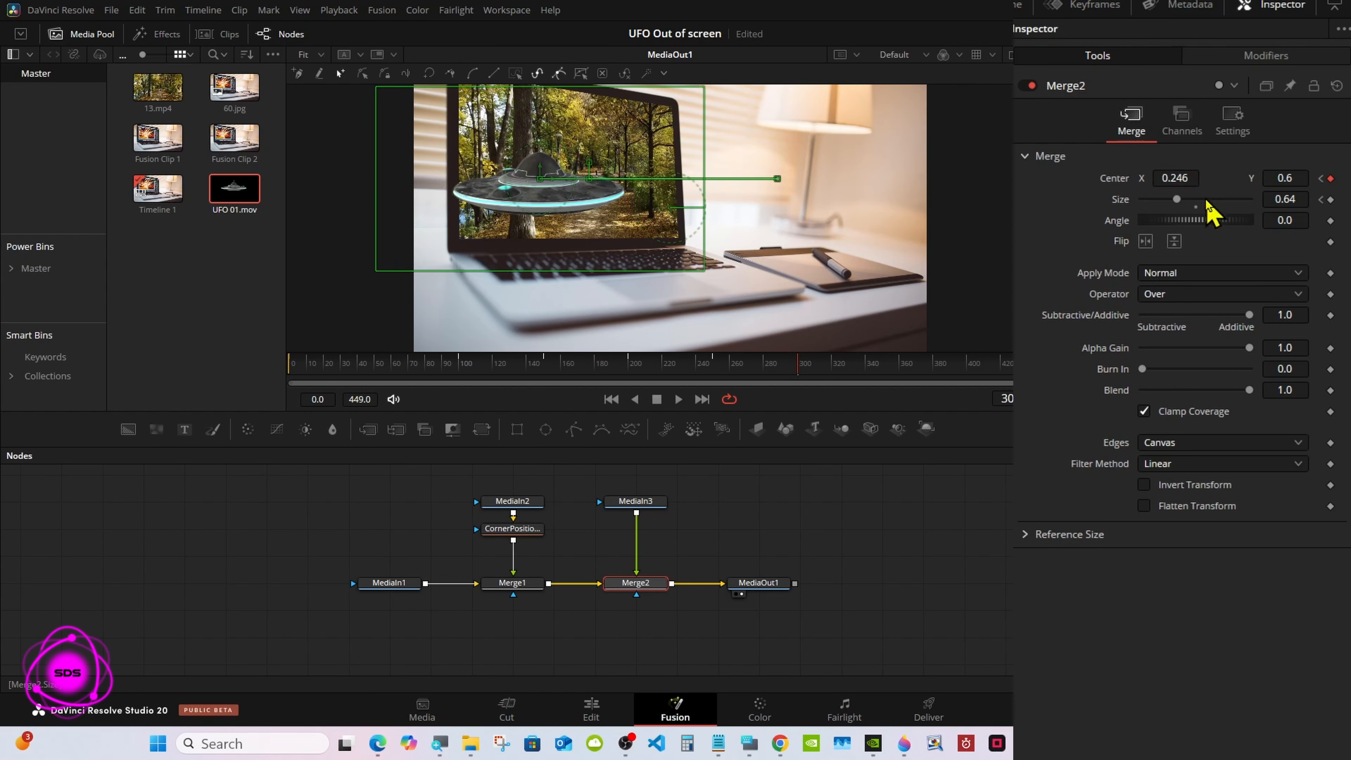
drag(1177, 200, 1181, 201)
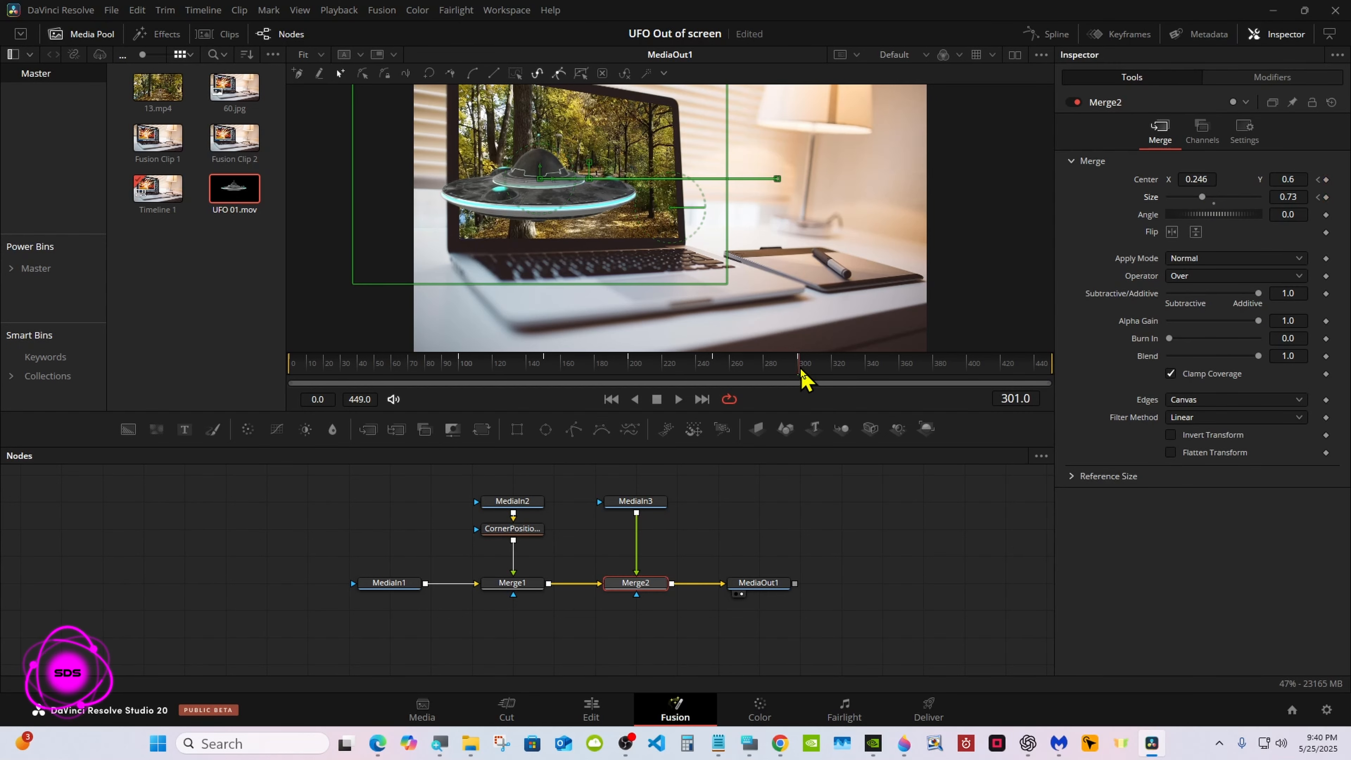
Hold Merge2's Center and Size with keyframes at frame 360, and set Center X to -0.326 at frame 400
drag(802, 378, 904, 377)
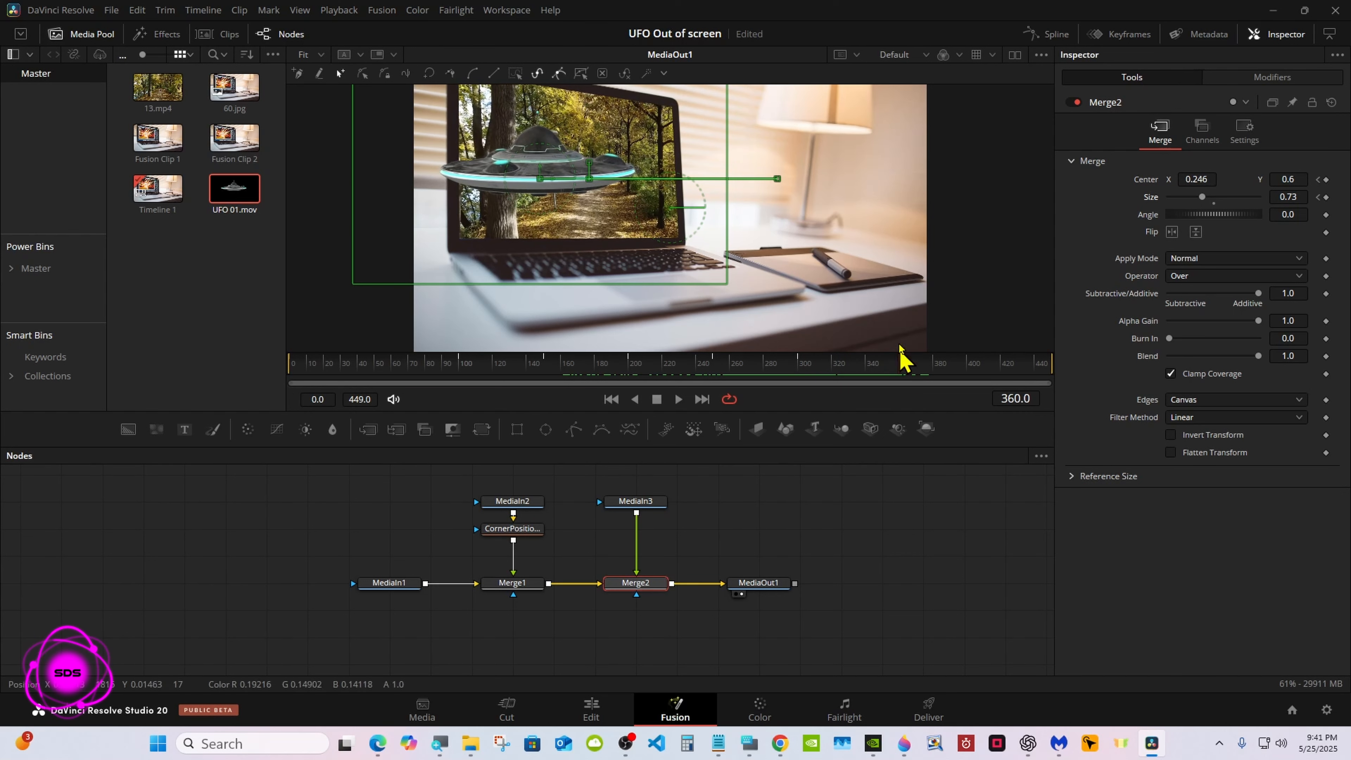
click(1325, 179)
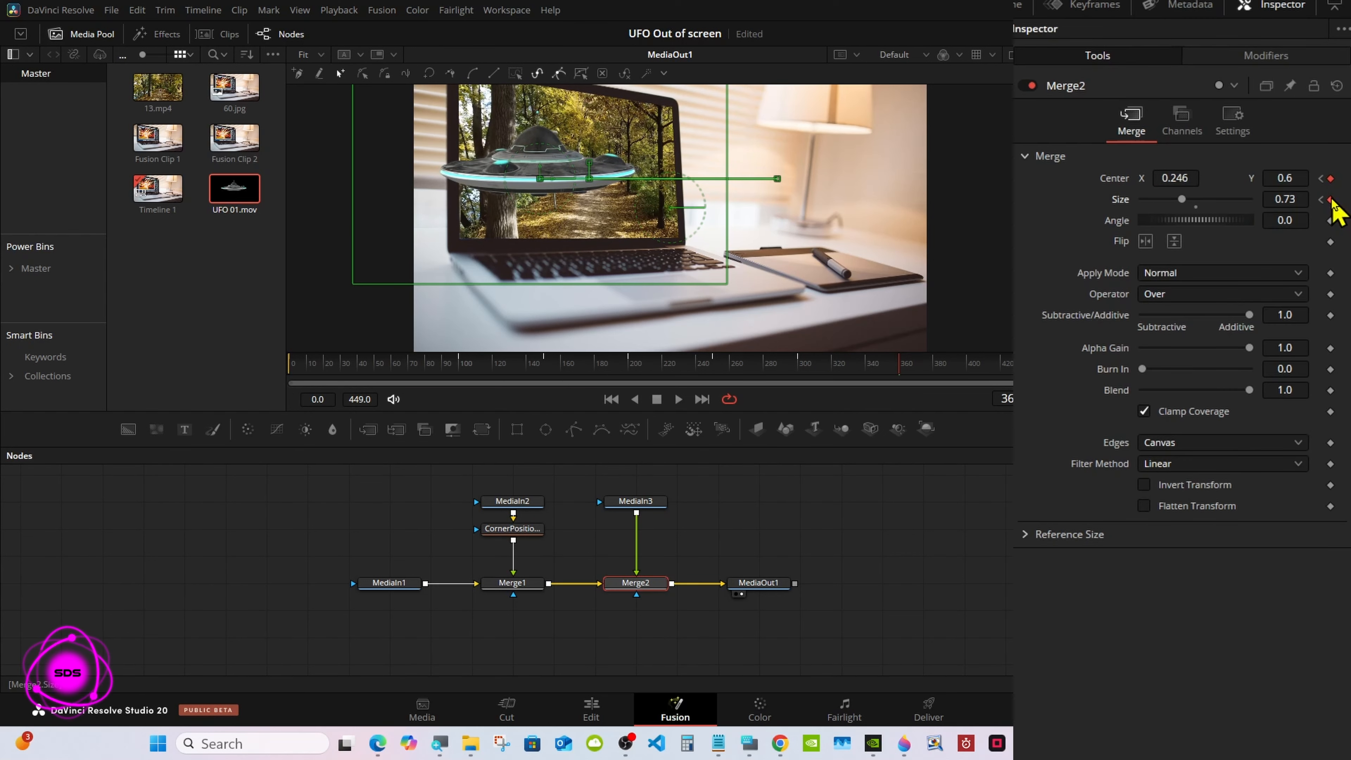
drag(905, 378, 973, 374)
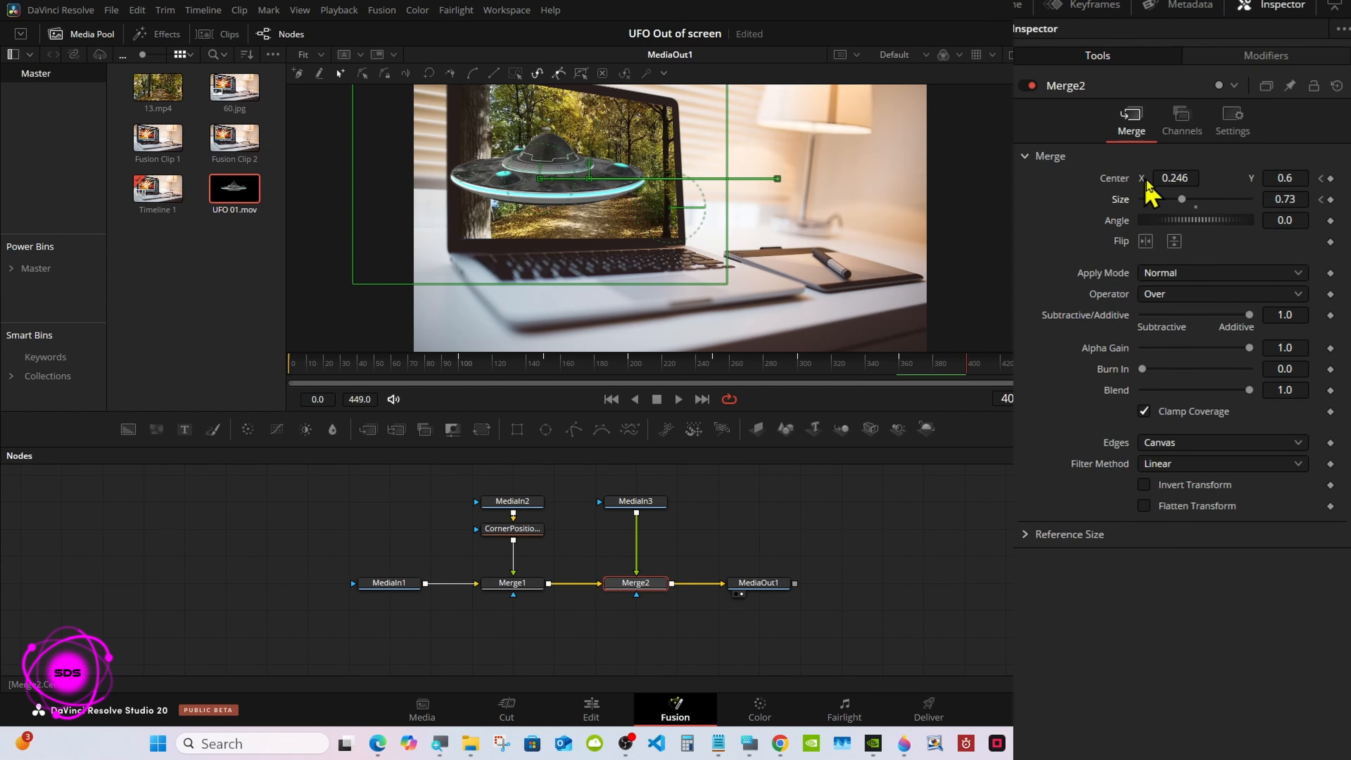
drag(1202, 179, 1003, 179)
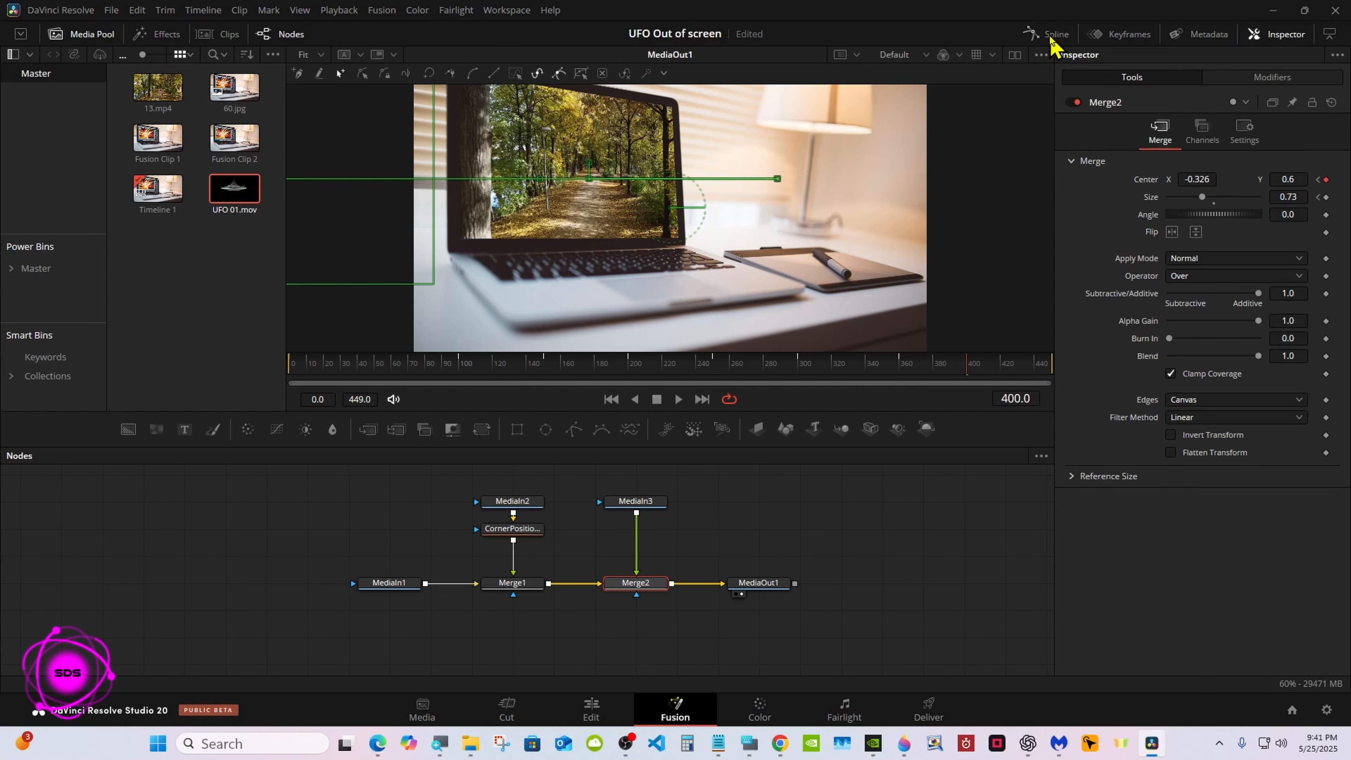
Show Merge2's Displacement and Size curves in a widened Spline editor and fit them to the view
click(1051, 35)
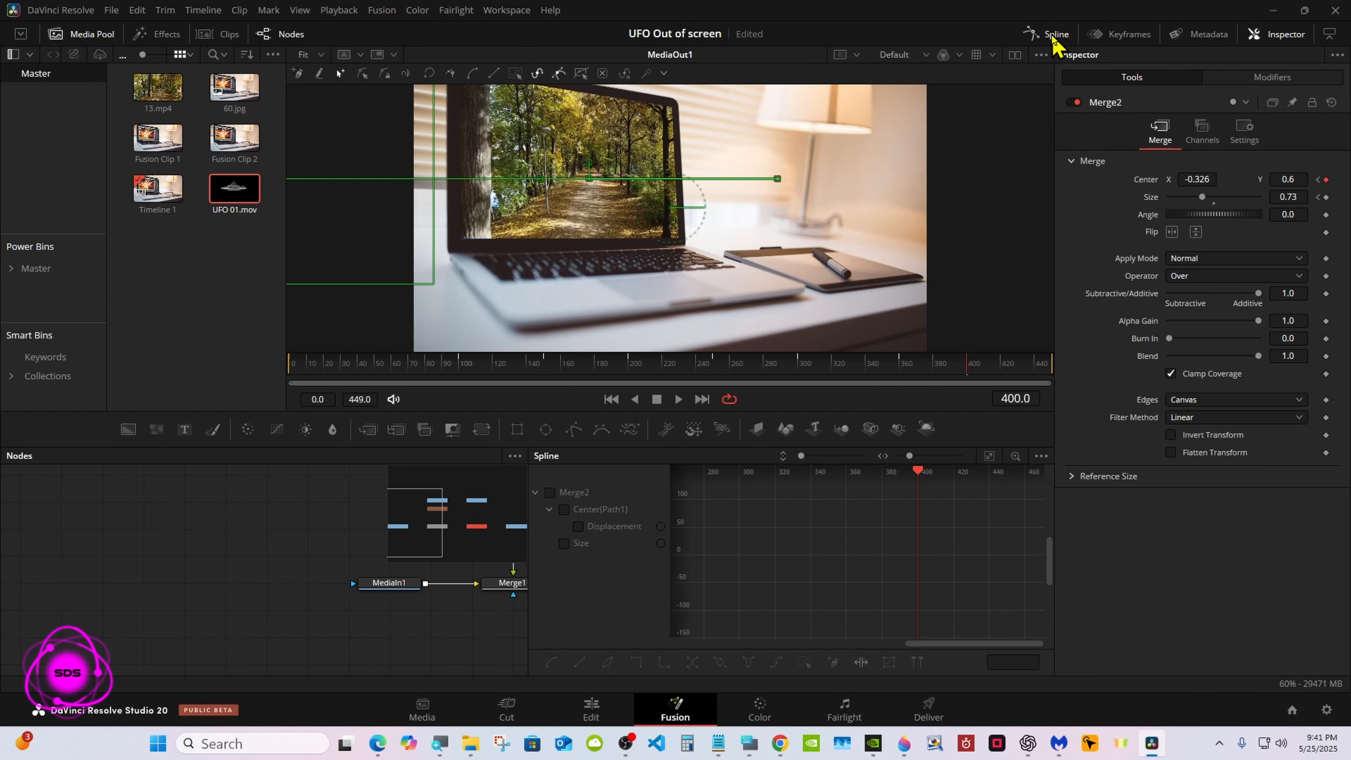
click(1330, 34)
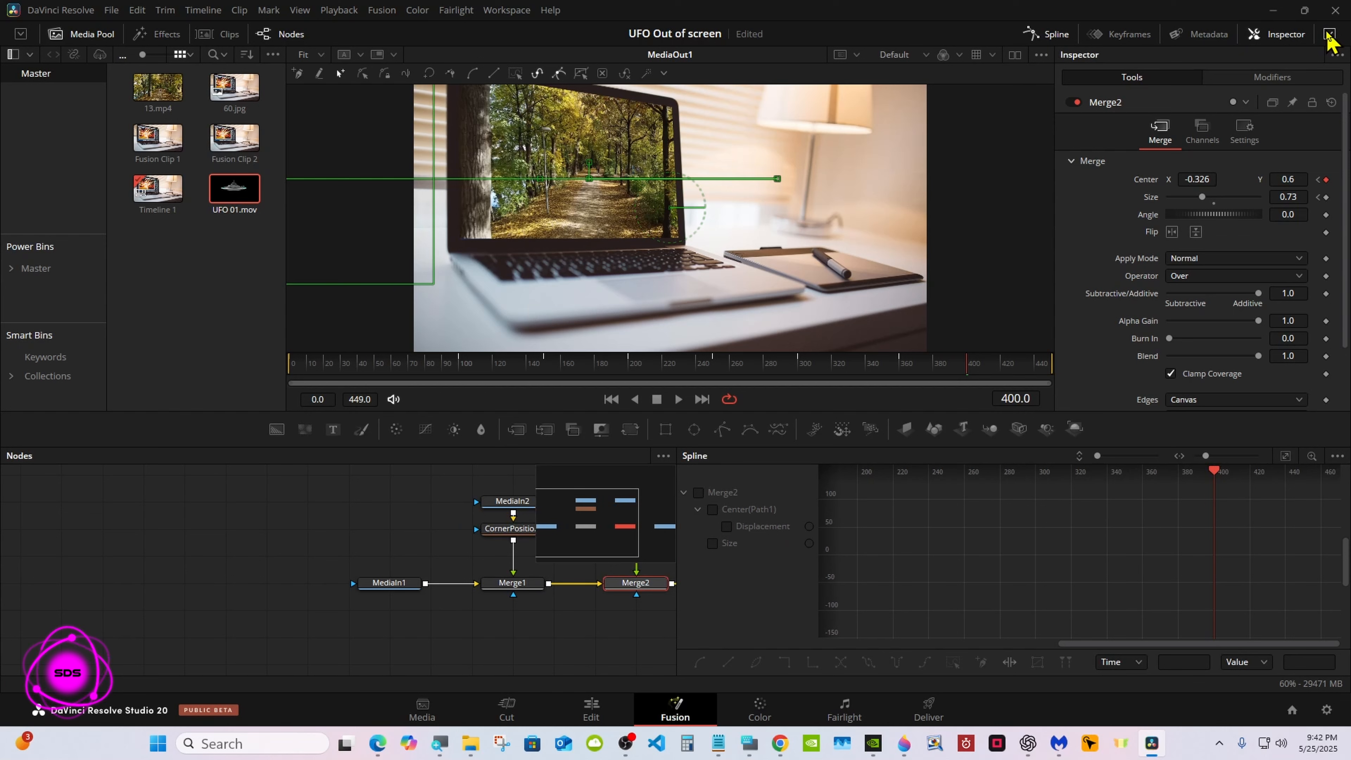
click(700, 492)
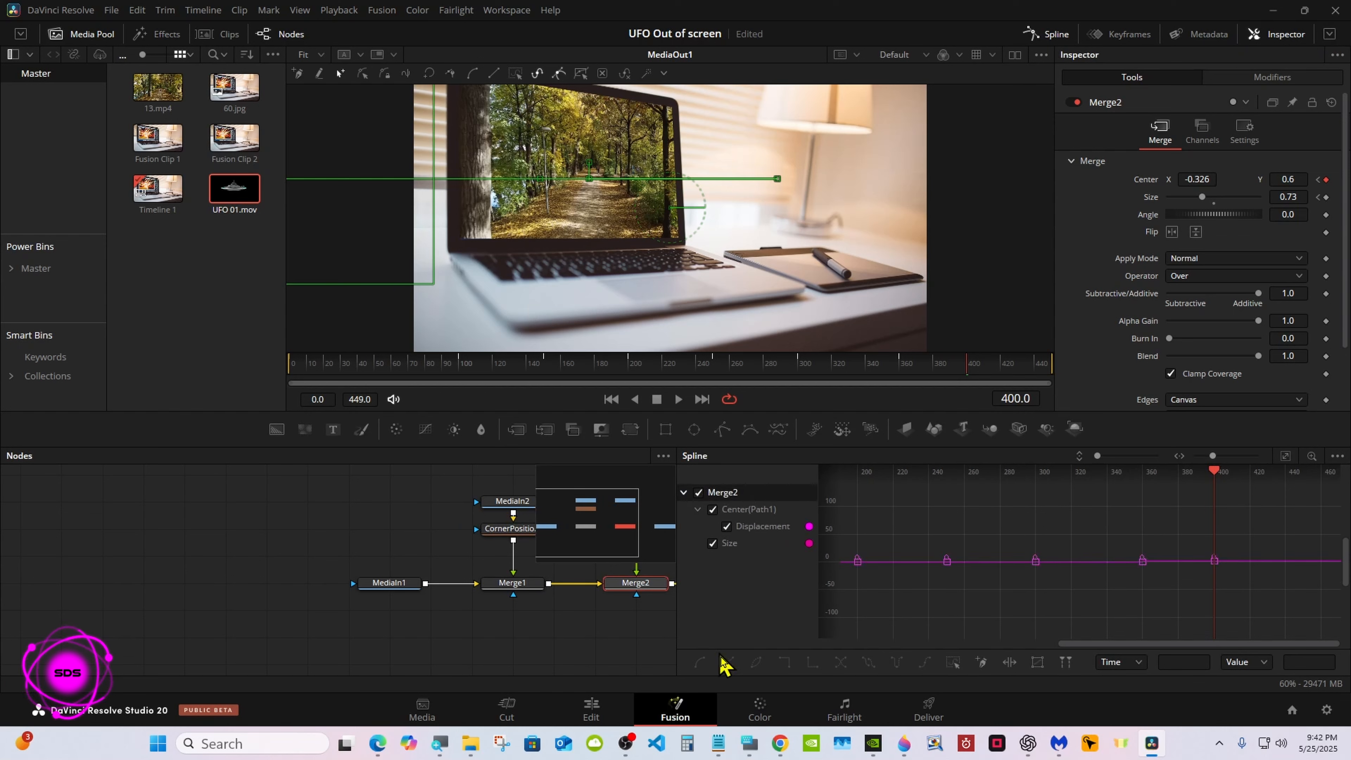
click(750, 744)
drag(830, 556, 320, 563)
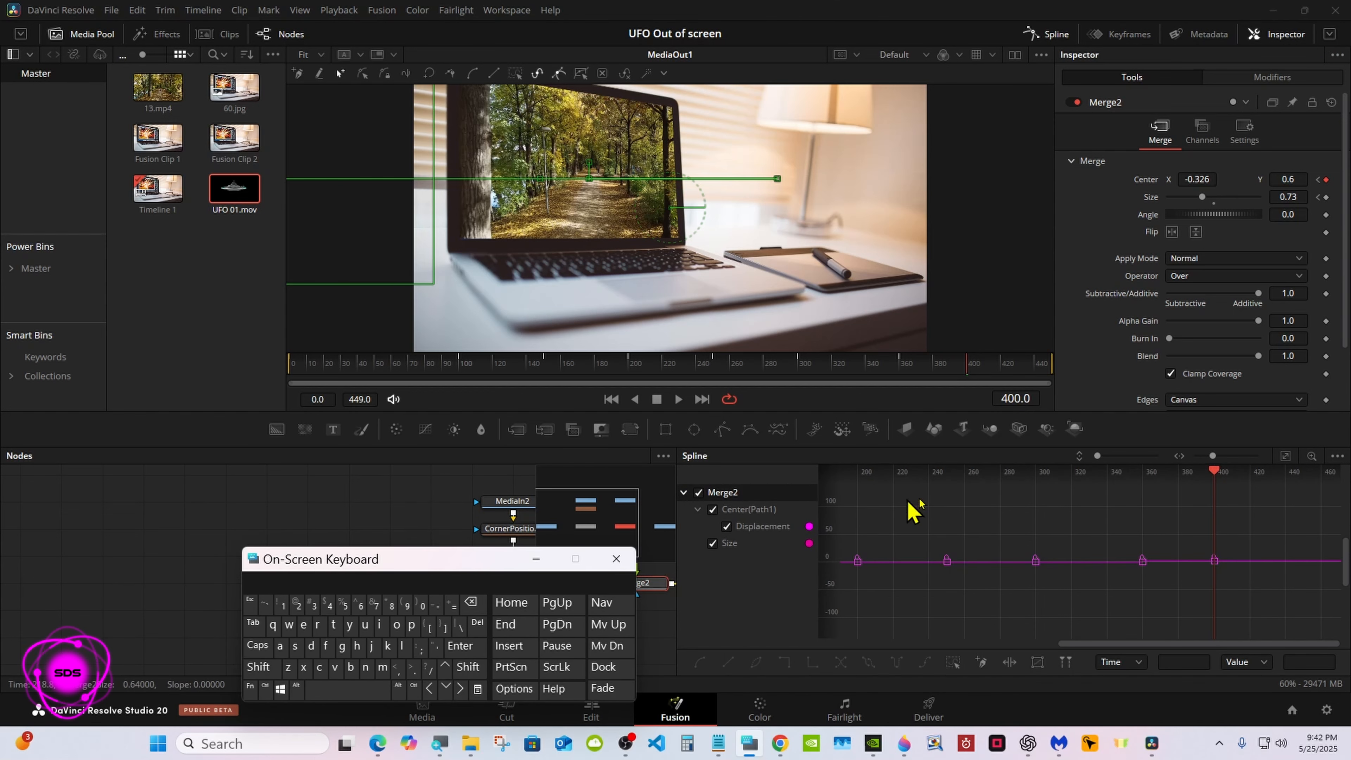
click(1338, 458)
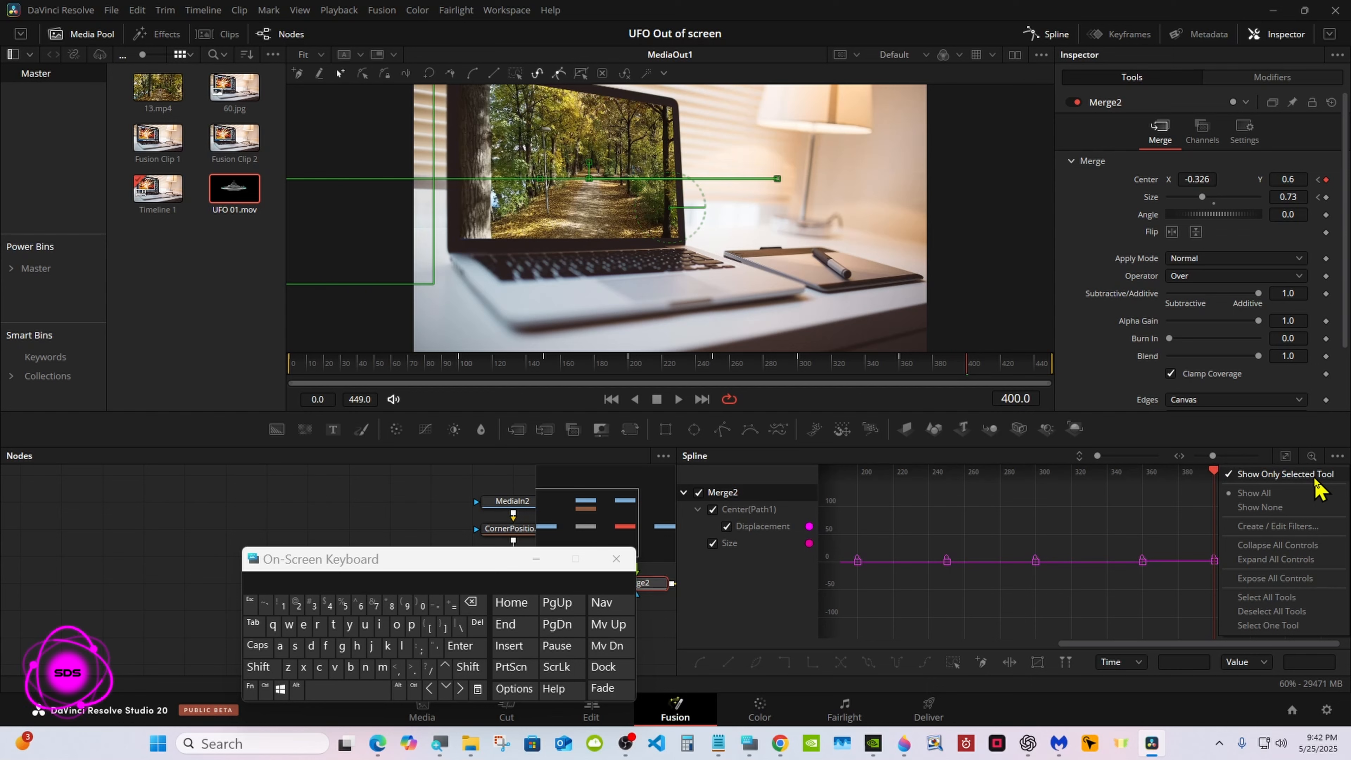
click(1288, 457)
click(1288, 459)
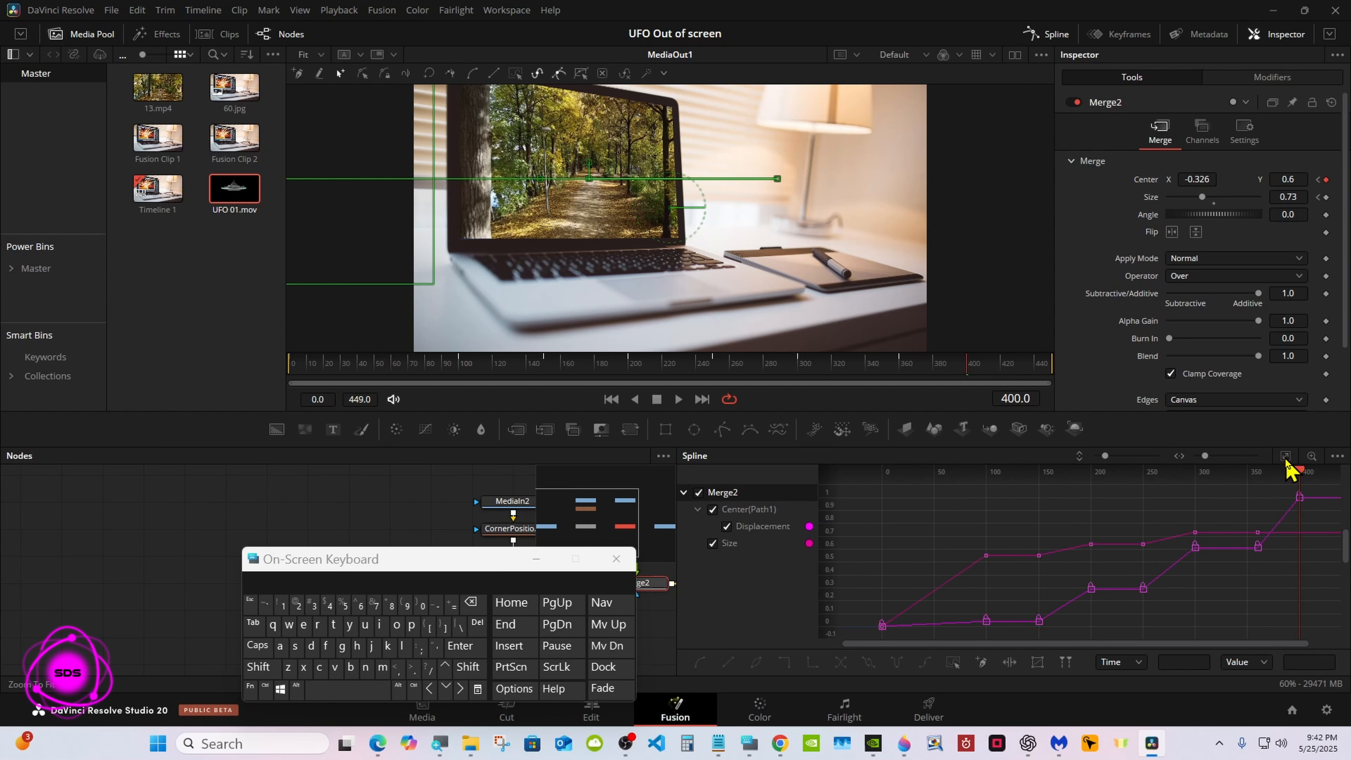
Flatten all Displacement and Size keyframes of Merge2 to ease the UFO's motion, and turn off Merge2's curves in the Spline editor
click(953, 664)
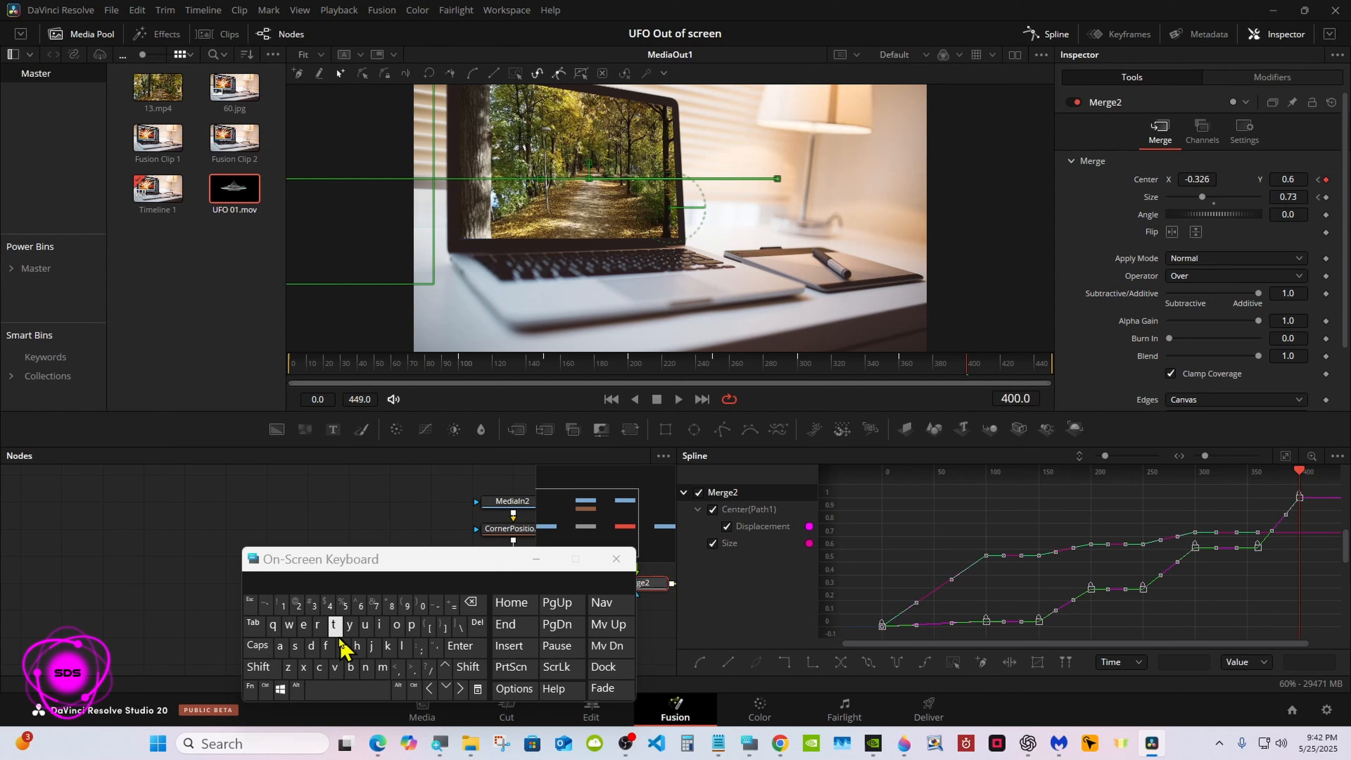
click(327, 646)
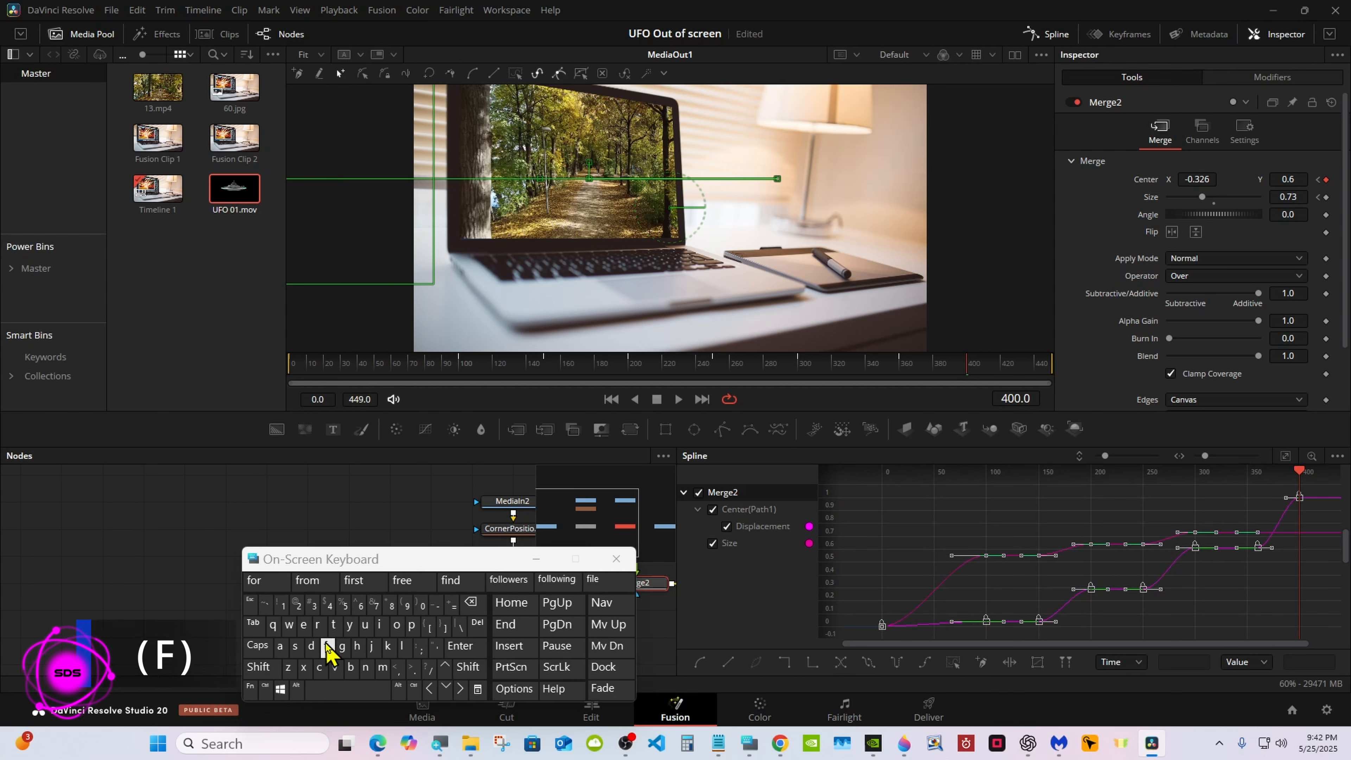
click(699, 492)
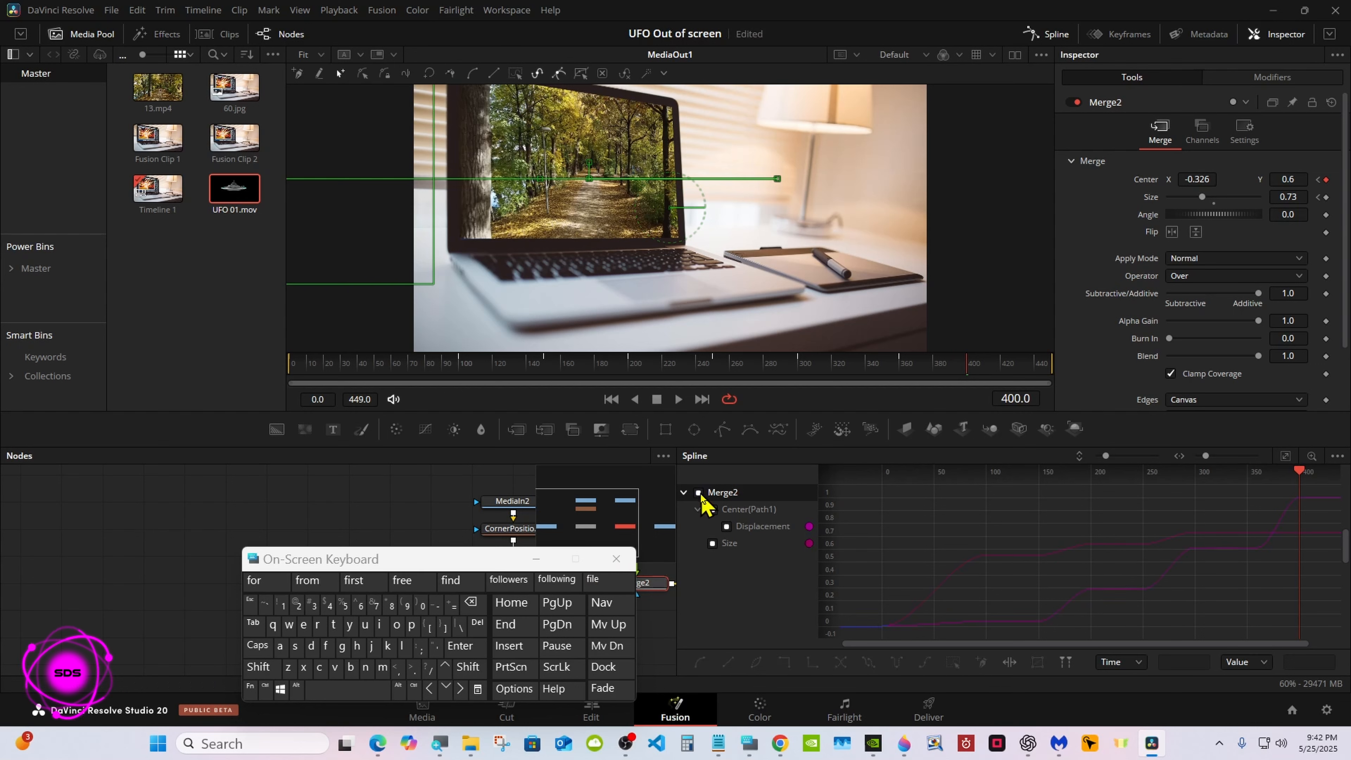
Close the Spline editor and put away the on-screen keyboard so the full node graph is uncovered
click(1051, 43)
drag(563, 557, 959, 552)
click(946, 553)
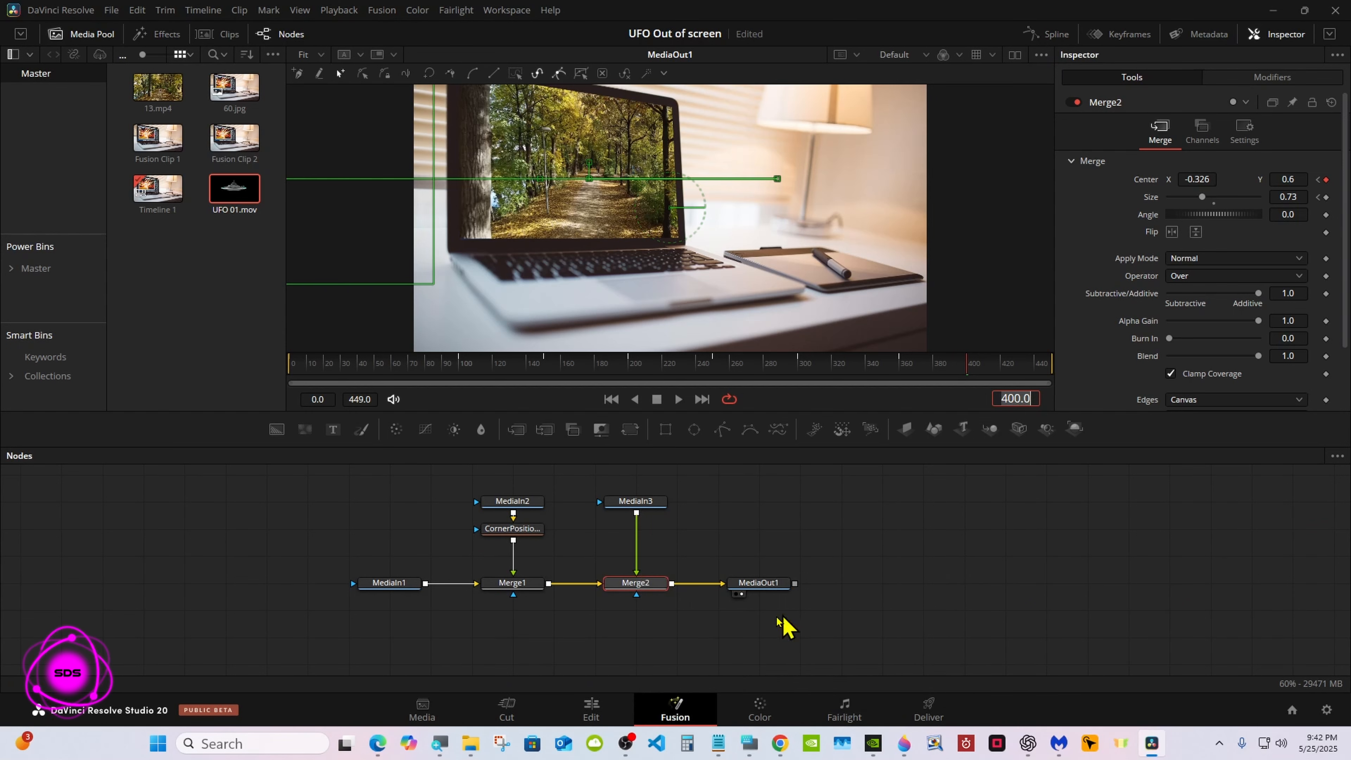
Play Fusion Clip 2 from the start of the timeline on the Edit page to review the UFO animation
click(594, 712)
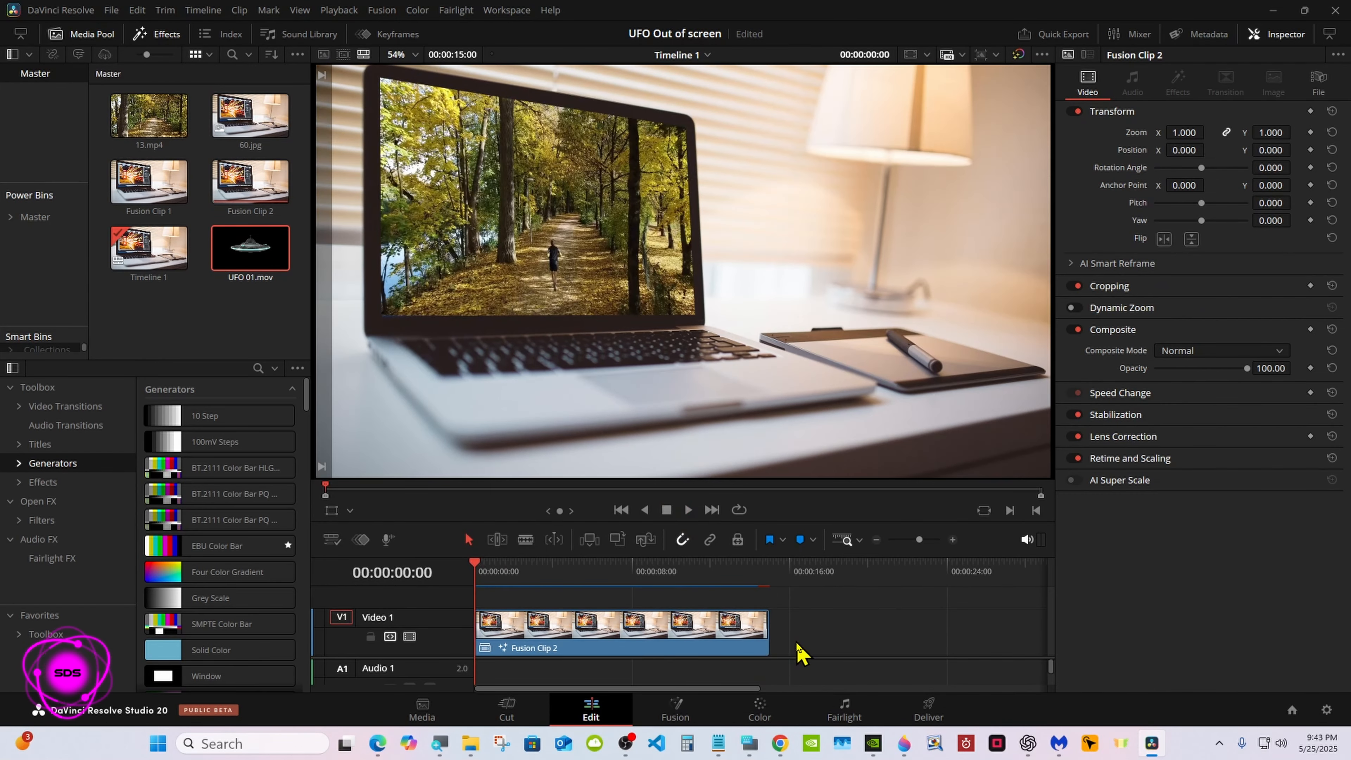
click(688, 510)
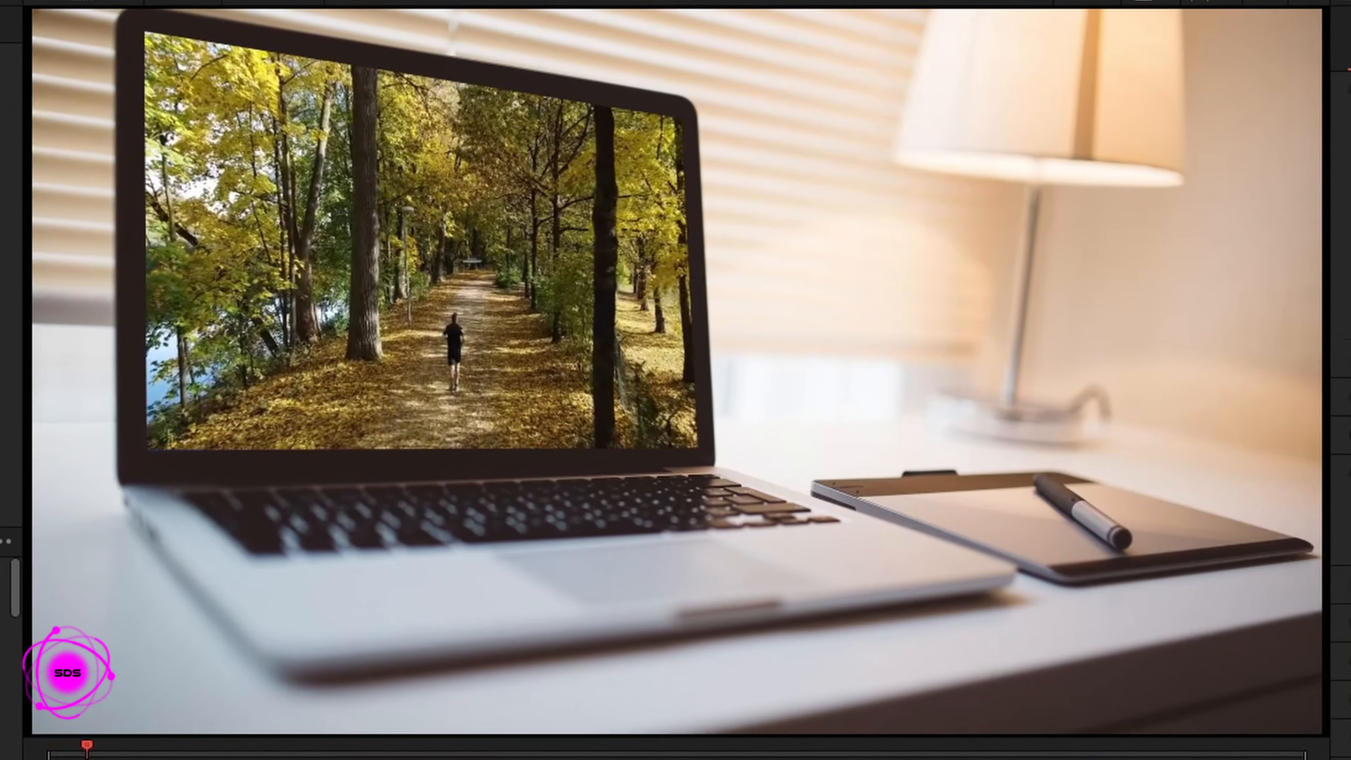